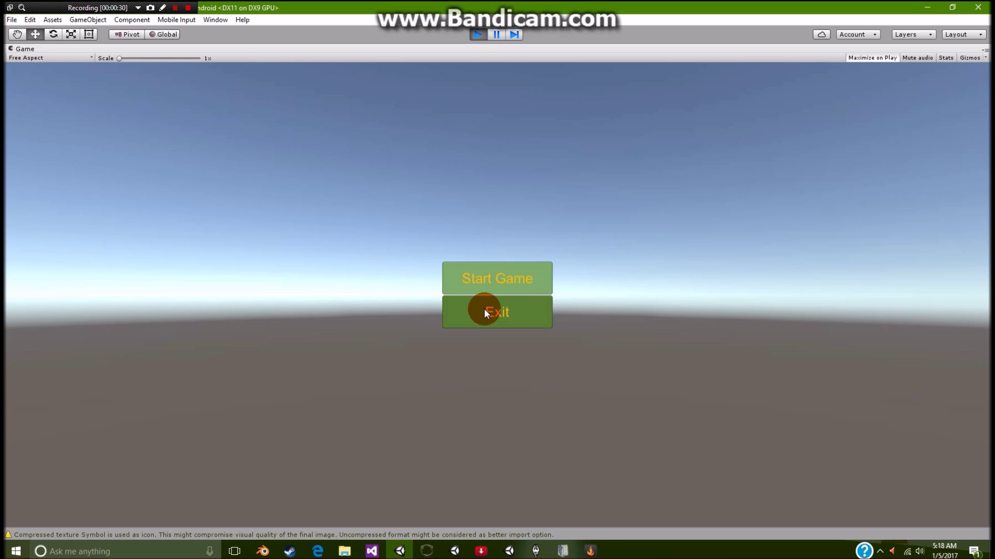
# Step: Start the game, drive the van toward the wall, and switch the lights off and back on
pyautogui.click(499, 279)
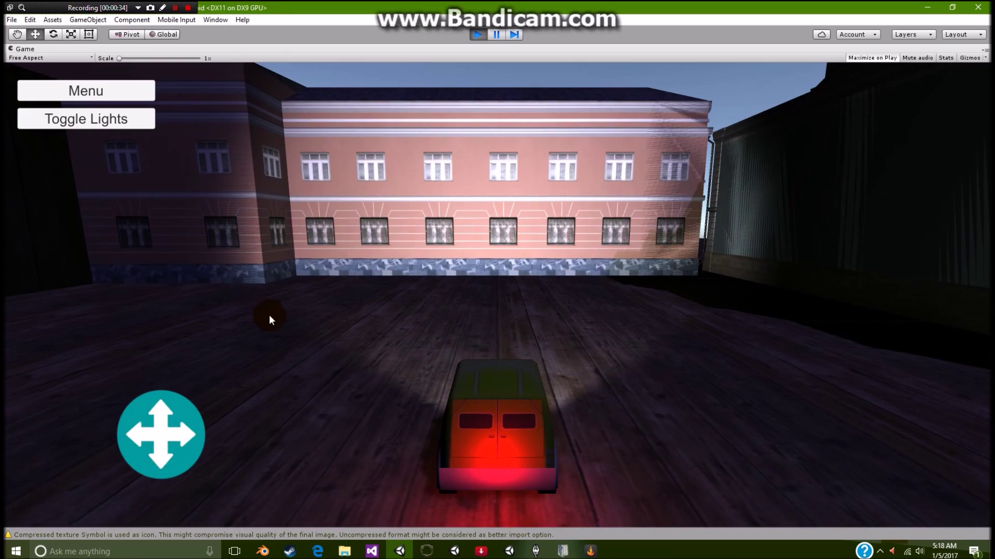
pyautogui.click(148, 438)
pyautogui.moveTo(178, 454); pyautogui.dragTo(217, 358)
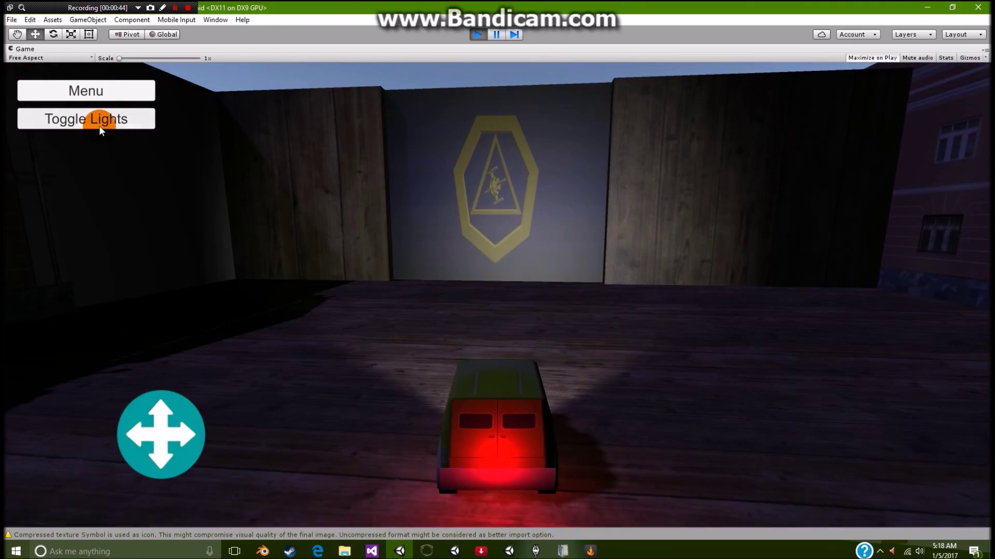
pyautogui.click(98, 125)
pyautogui.click(99, 122)
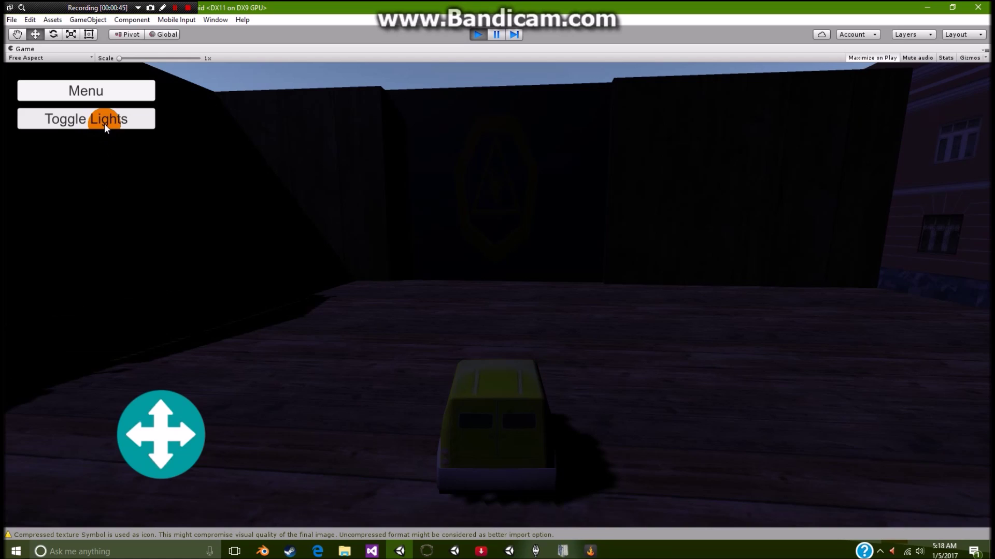
# Step: Drive the van onto open ground, return to the main menu, and stop the play test
pyautogui.moveTo(177, 449); pyautogui.dragTo(174, 447)
pyautogui.moveTo(166, 272); pyautogui.dragTo(200, 294)
pyautogui.moveTo(161, 434); pyautogui.dragTo(246, 223)
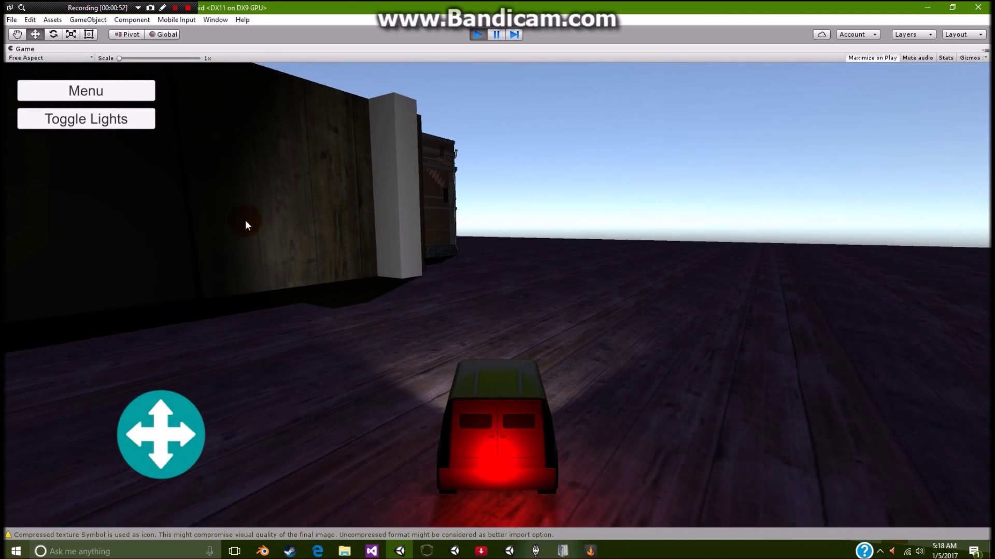
pyautogui.click(85, 90)
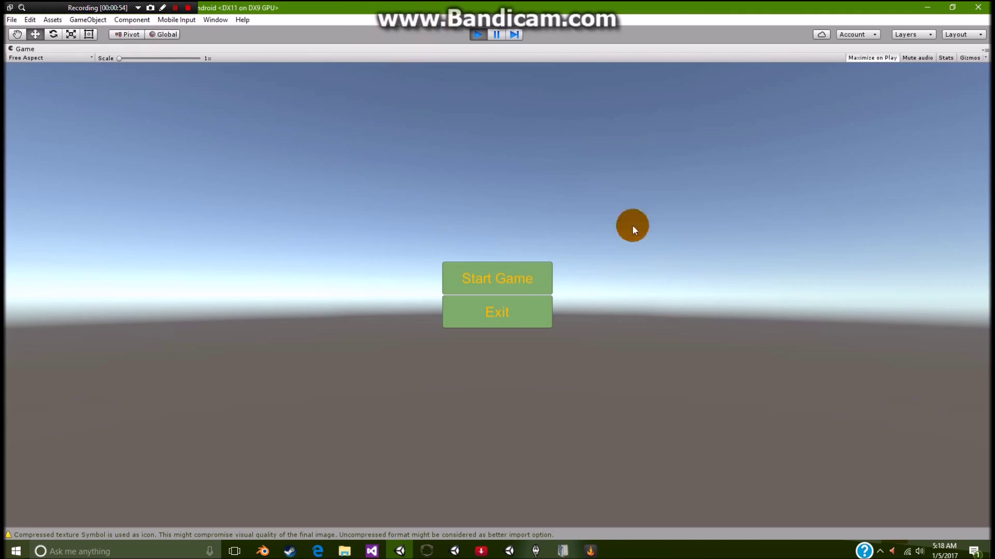
pyautogui.click(482, 36)
# Step: Check that Build Settings lists MainMenu and Scene1 for the Android platform, then close it
pyautogui.click(200, 195)
pyautogui.click(40, 146)
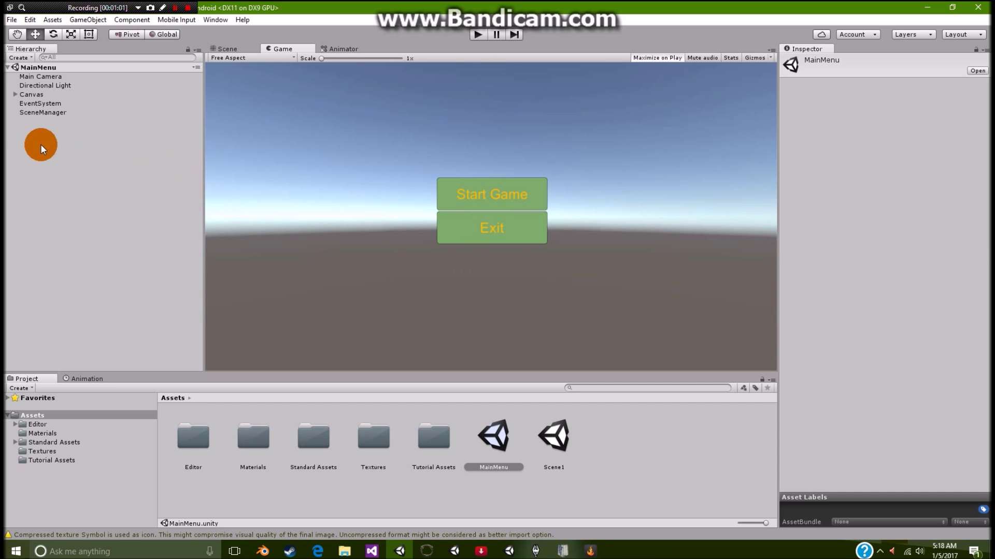
pyautogui.click(11, 20)
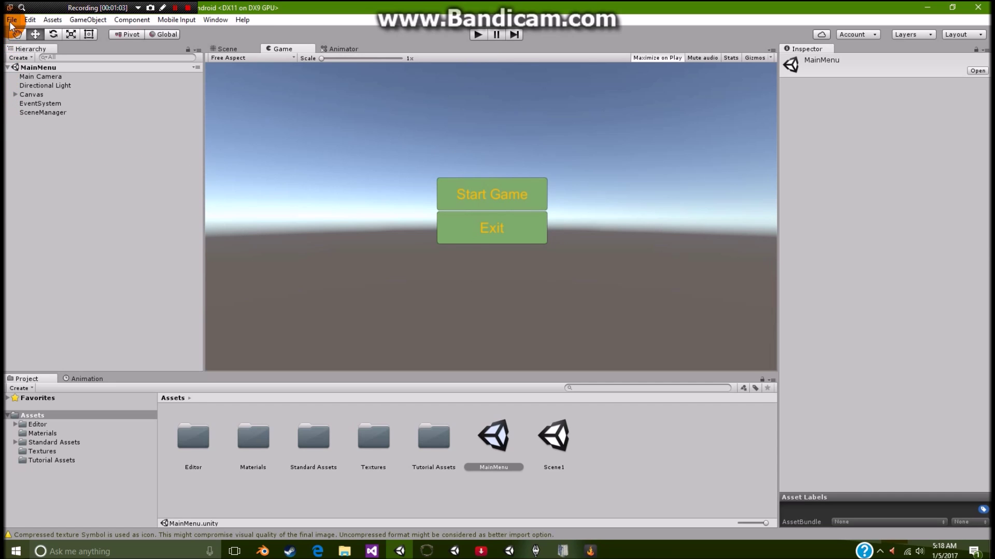
pyautogui.moveTo(11, 25); pyautogui.dragTo(45, 129)
pyautogui.moveTo(348, 428); pyautogui.dragTo(289, 220)
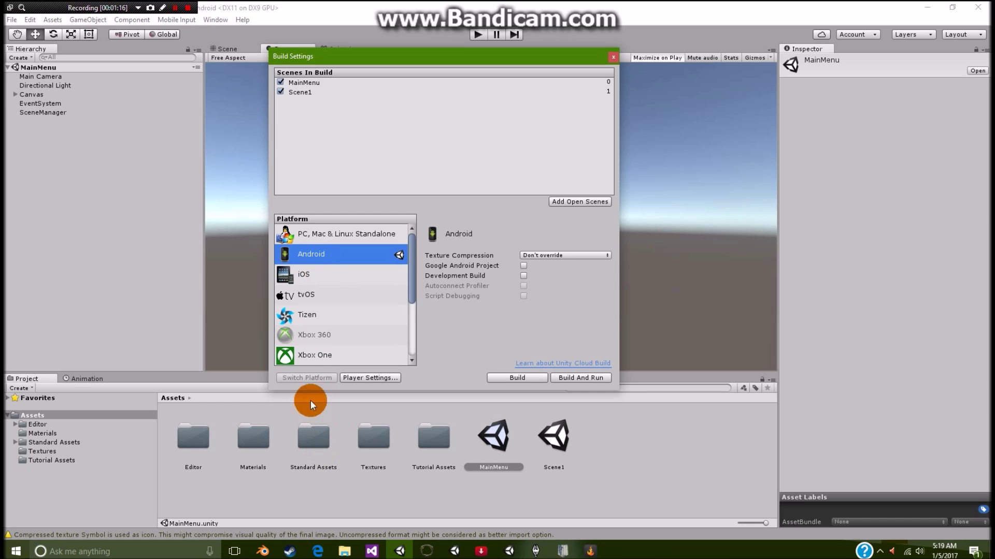
pyautogui.moveTo(310, 400)
pyautogui.mouseDown()
pyautogui.moveTo(307, 377)
pyautogui.moveTo(306, 385)
pyautogui.mouseUp()
pyautogui.moveTo(559, 352); pyautogui.dragTo(437, 255)
pyautogui.click(613, 57)
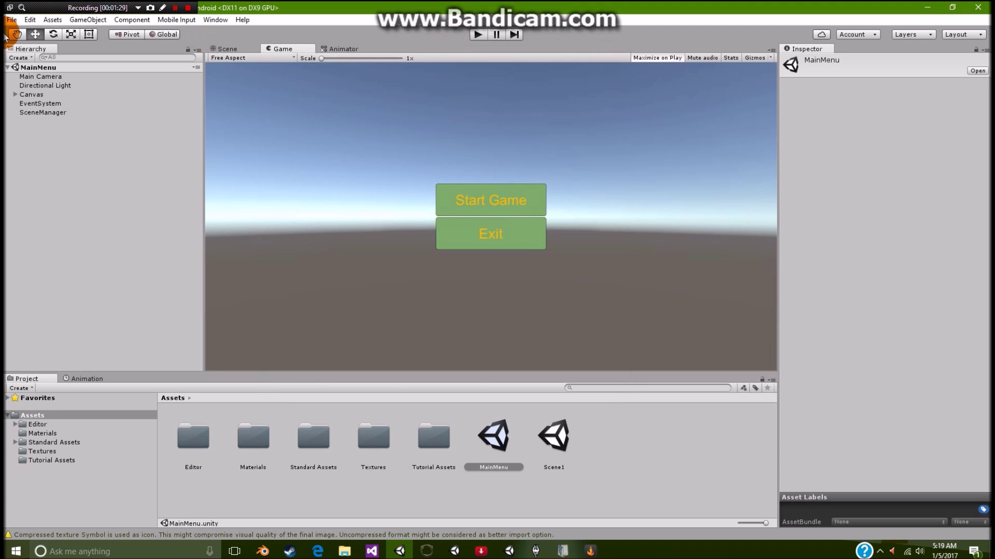
pyautogui.click(10, 21)
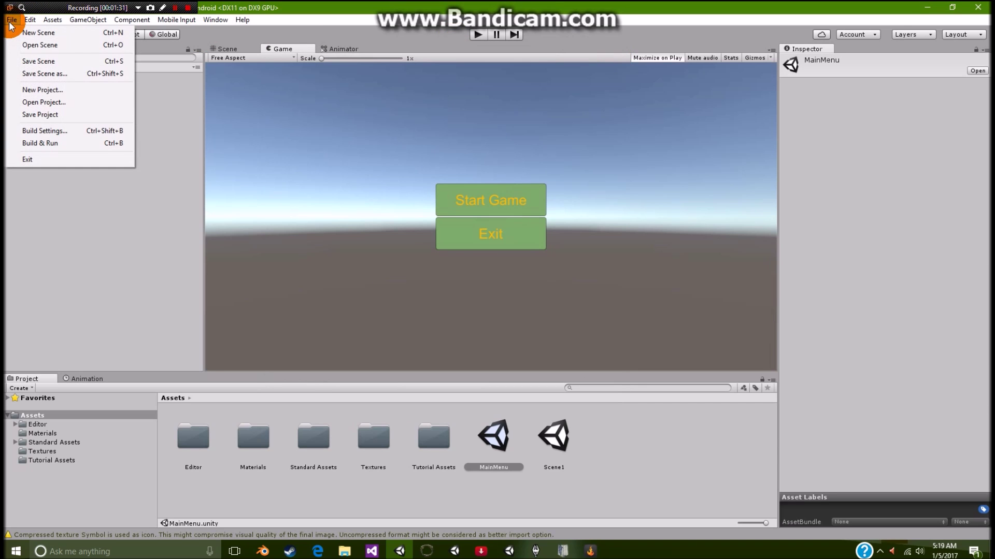
pyautogui.moveTo(30, 21)
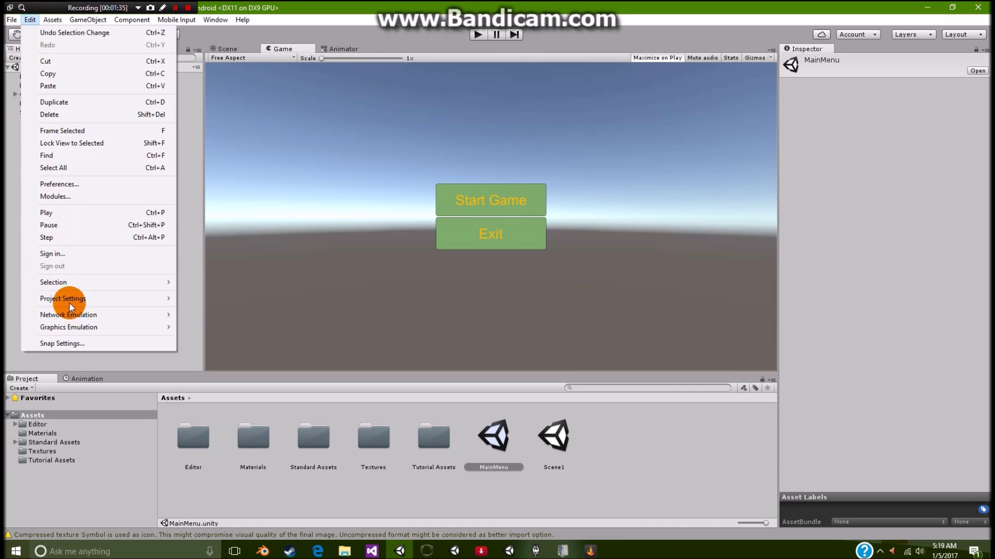
pyautogui.click(99, 184)
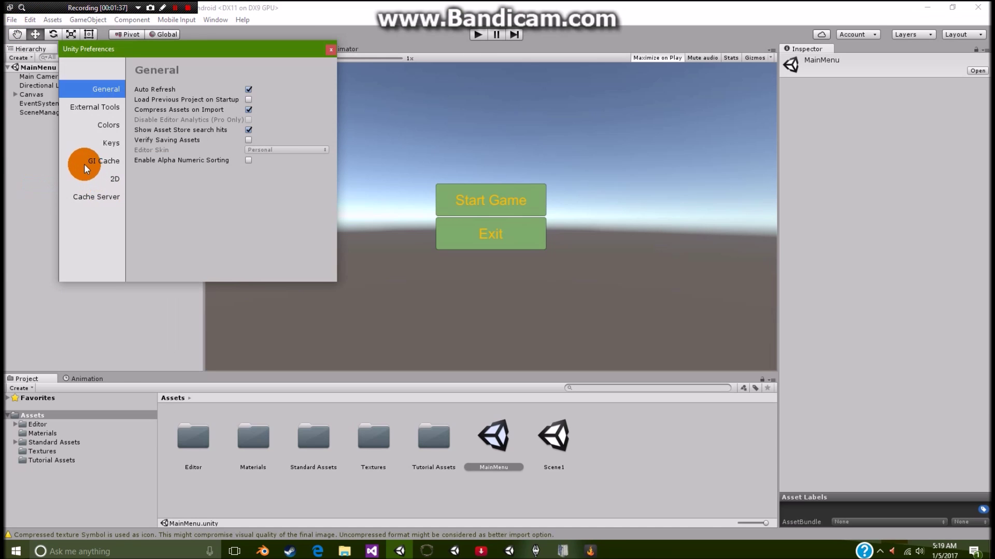
pyautogui.click(101, 107)
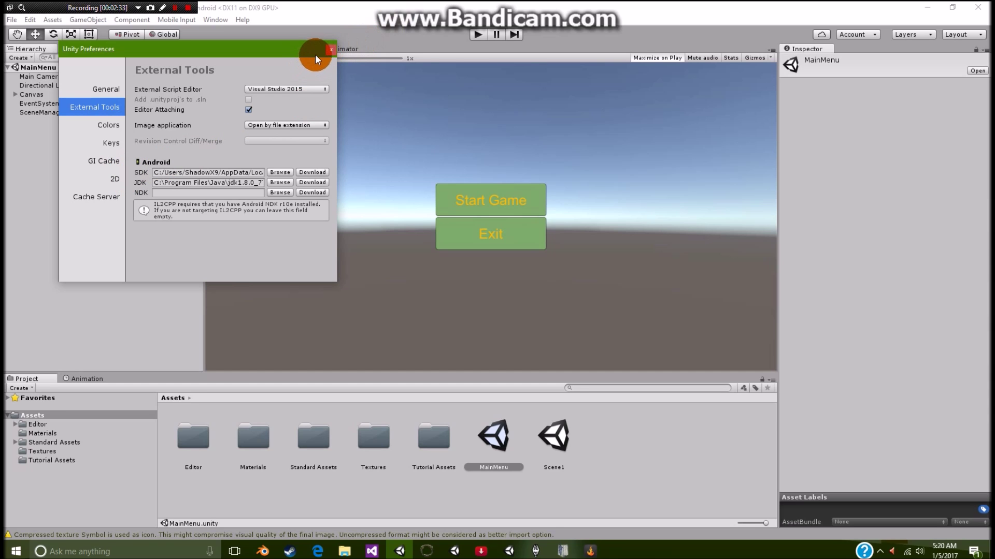
pyautogui.click(330, 50)
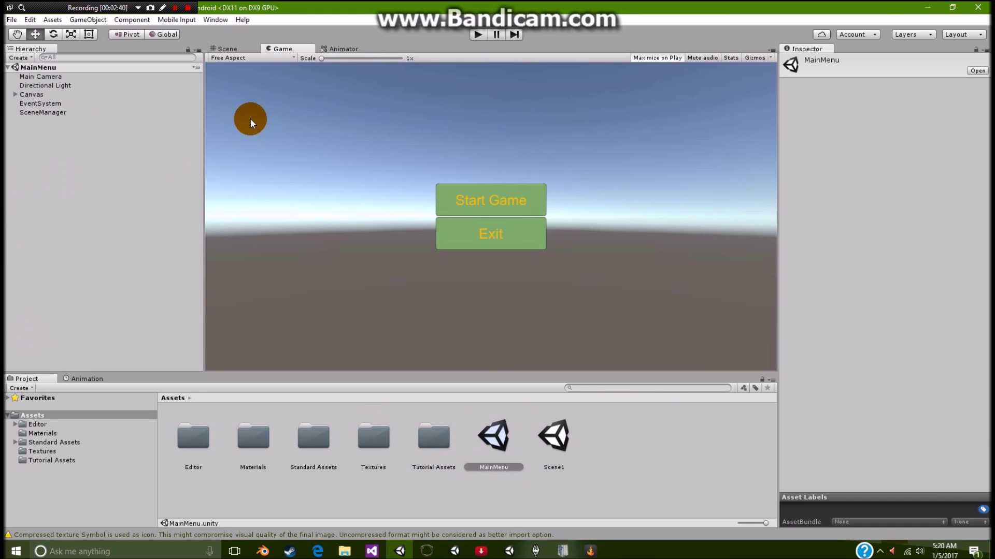
# Step: Inspect Main Camera, Directional Light, Canvas, Play Game, Exit Game and EventSystem in turn
pyautogui.click(125, 170)
pyautogui.click(32, 76)
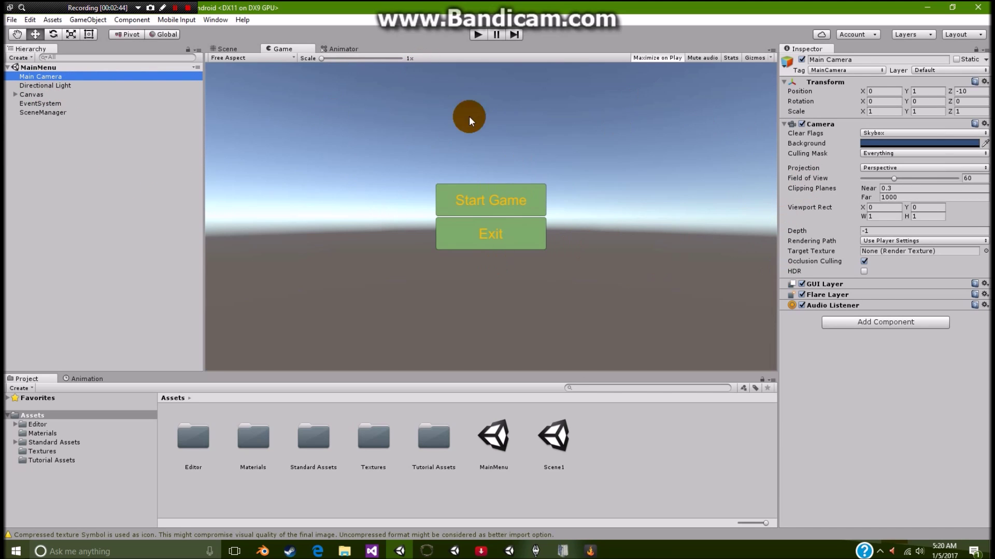
pyautogui.click(40, 85)
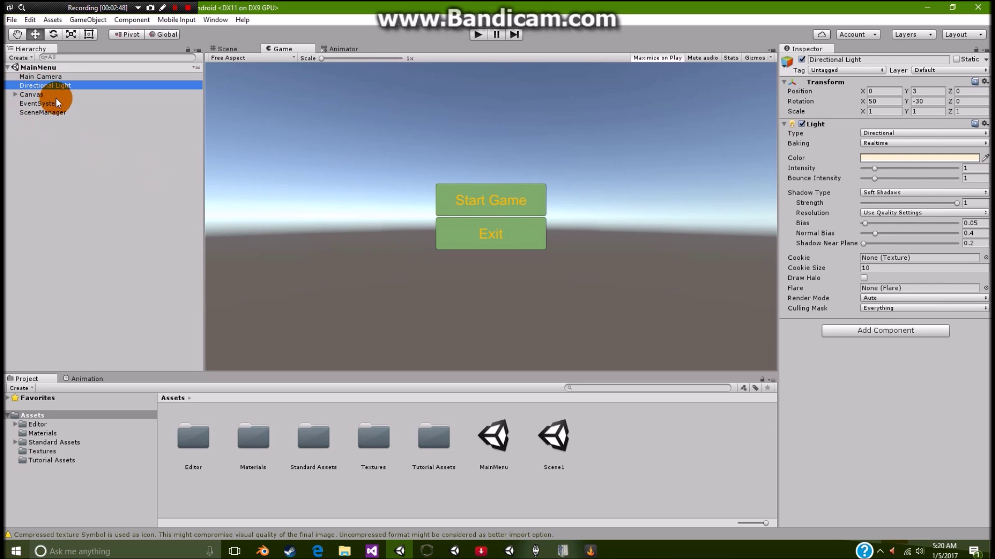
pyautogui.click(15, 95)
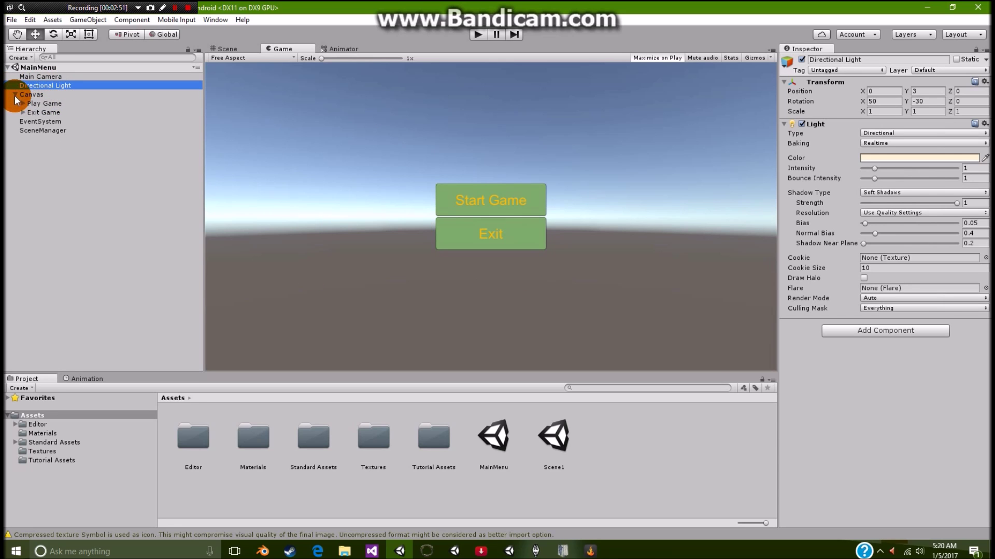
pyautogui.click(31, 94)
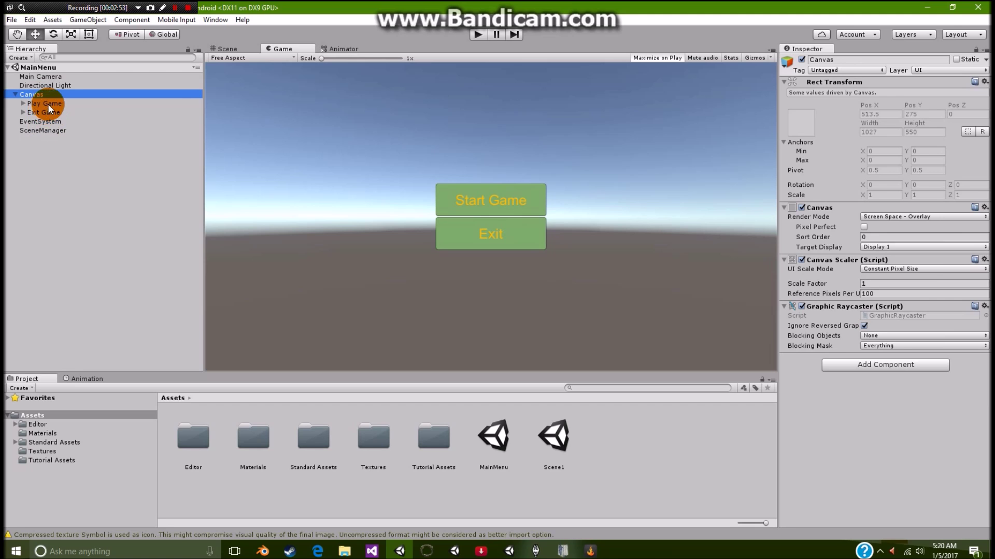
pyautogui.click(48, 104)
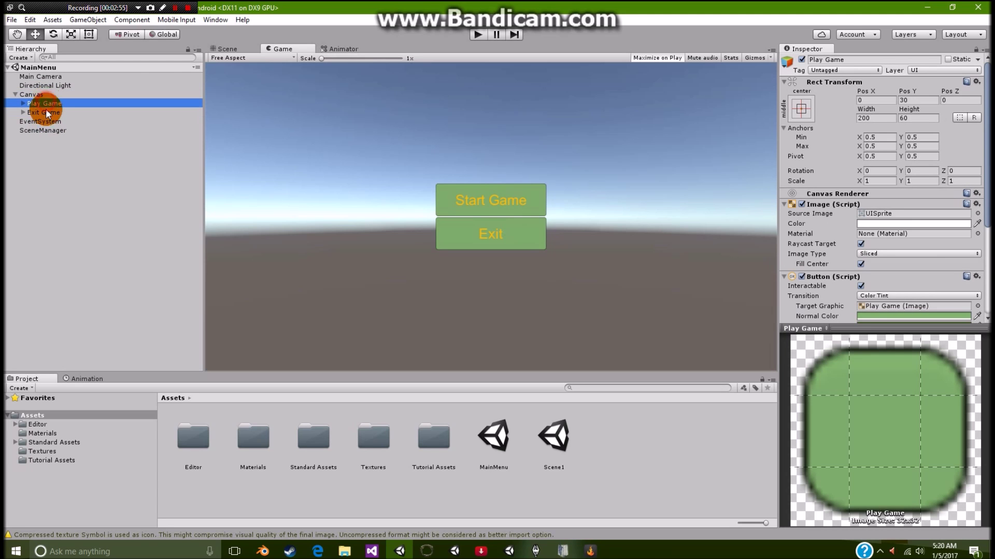
pyautogui.click(47, 112)
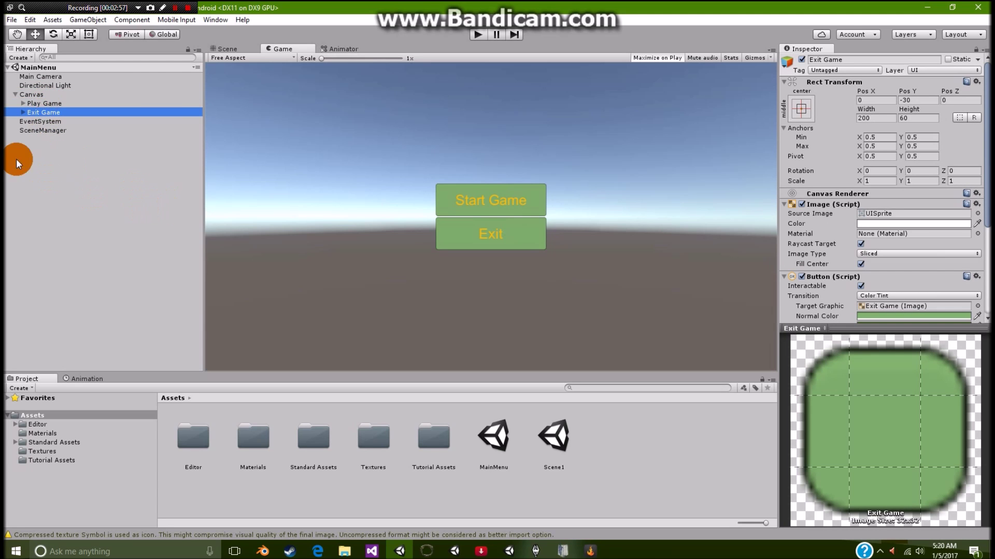
pyautogui.click(23, 122)
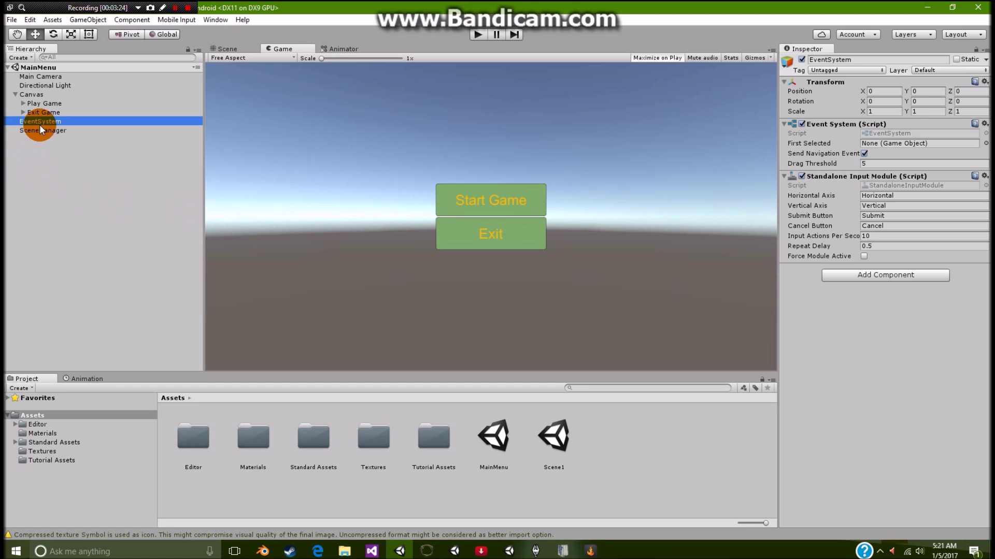
# Step: Inspect SceneManager's Enter Scene Loc script set to Scene1, then open the Tutorial Assets folder
pyautogui.click(15, 94)
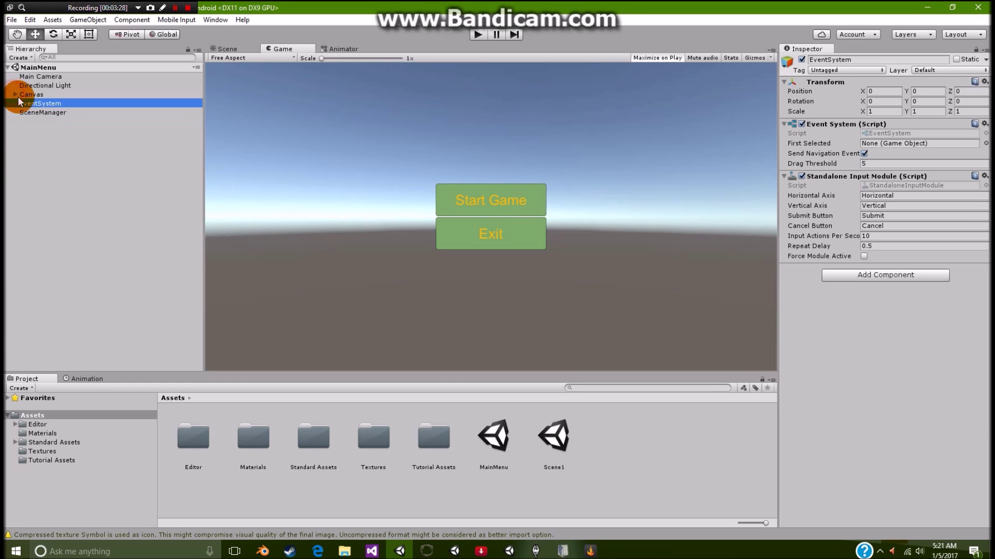
pyautogui.click(54, 113)
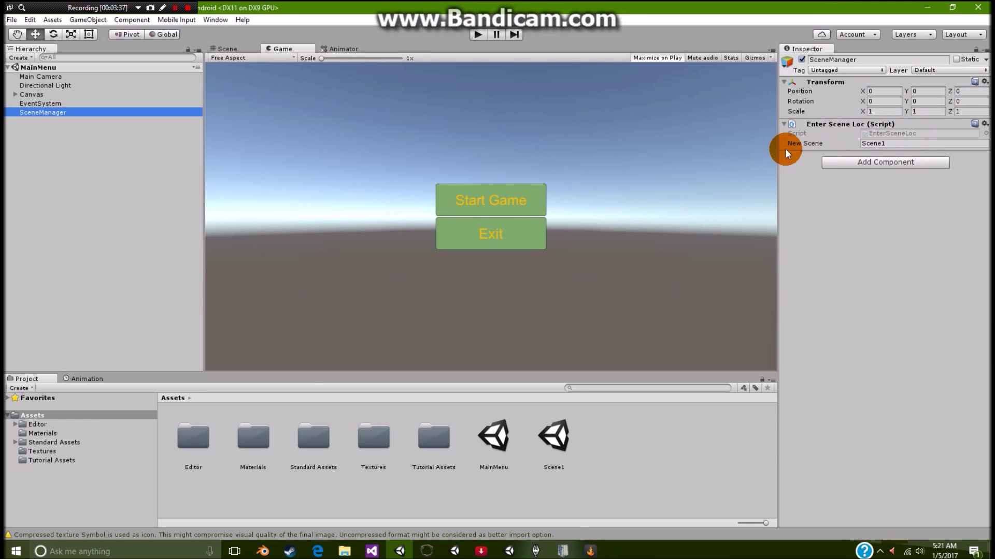
pyautogui.doubleClick(437, 445)
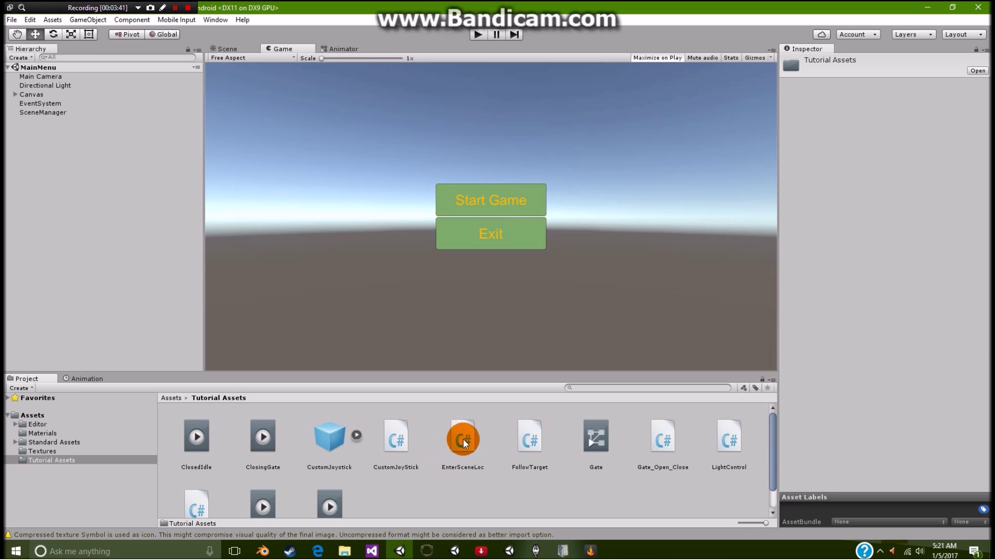
# Step: Open EnterSceneLoc.cs in Visual Studio and highlight its SceneManagement using line
pyautogui.doubleClick(462, 440)
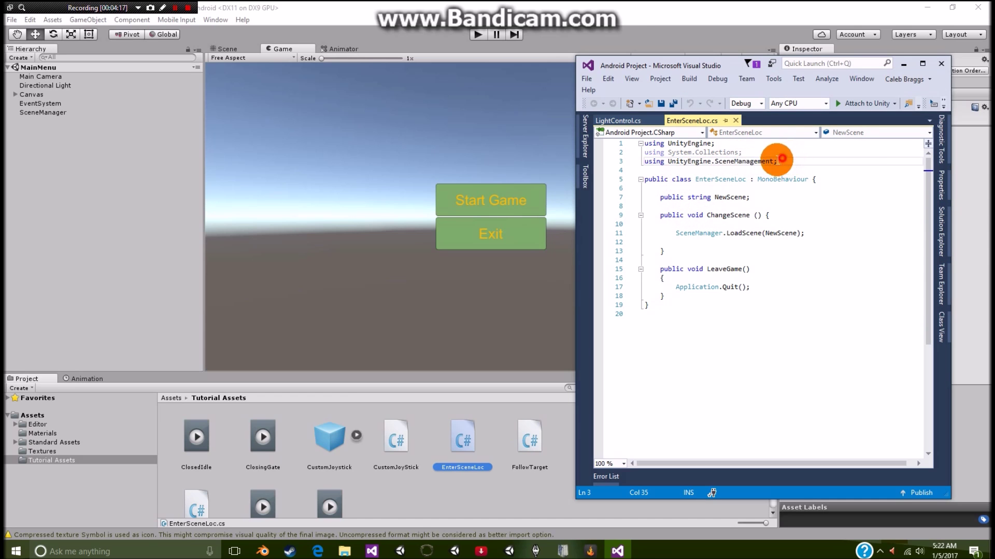
pyautogui.moveTo(780, 161); pyautogui.dragTo(634, 169)
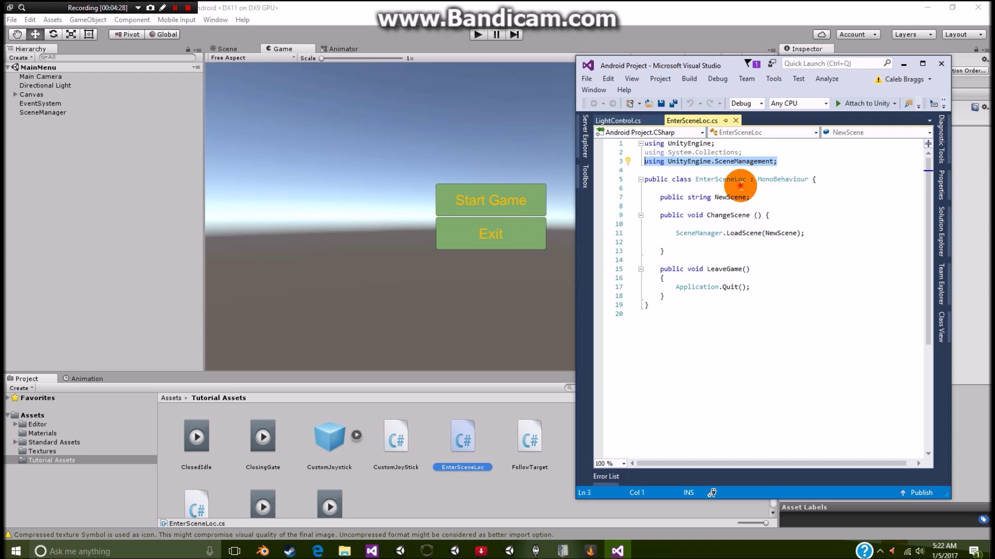
# Step: Review the public NewScene string field and the ChangeScene method that loads it
pyautogui.click(702, 188)
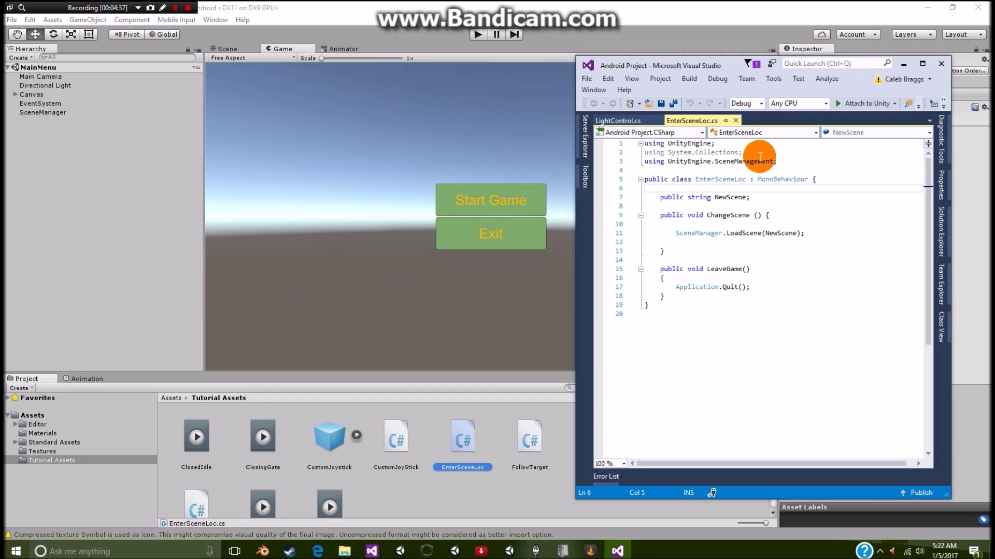
pyautogui.click(698, 239)
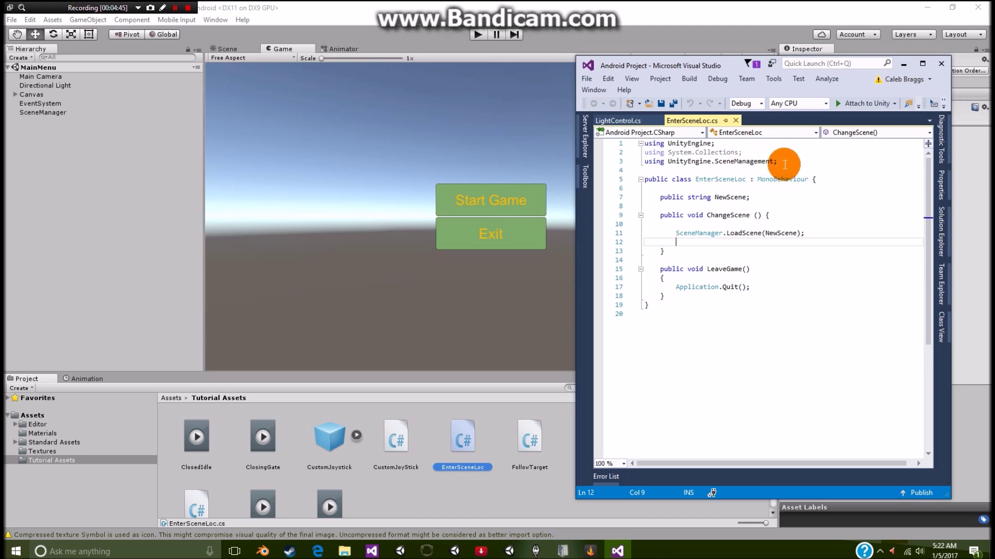
pyautogui.click(665, 198)
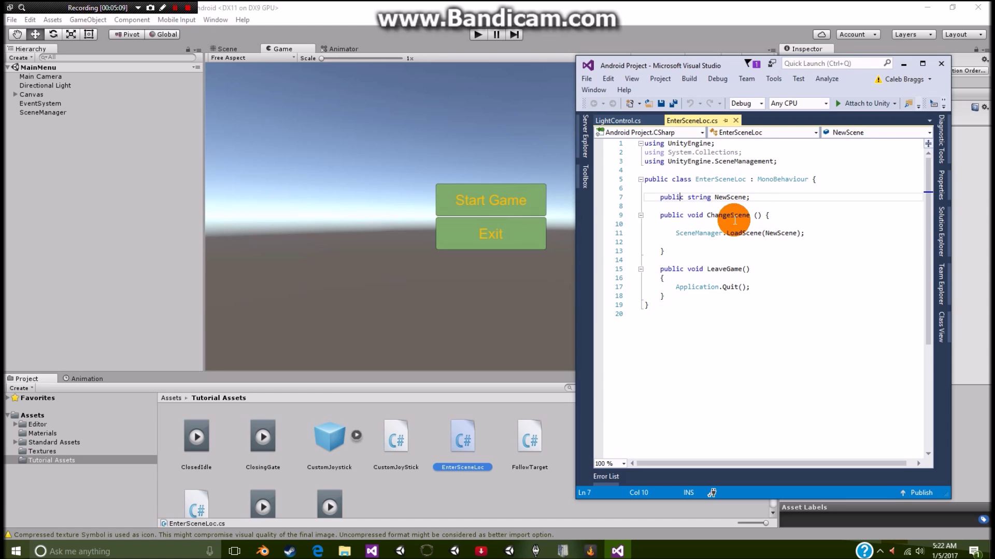
pyautogui.click(734, 216)
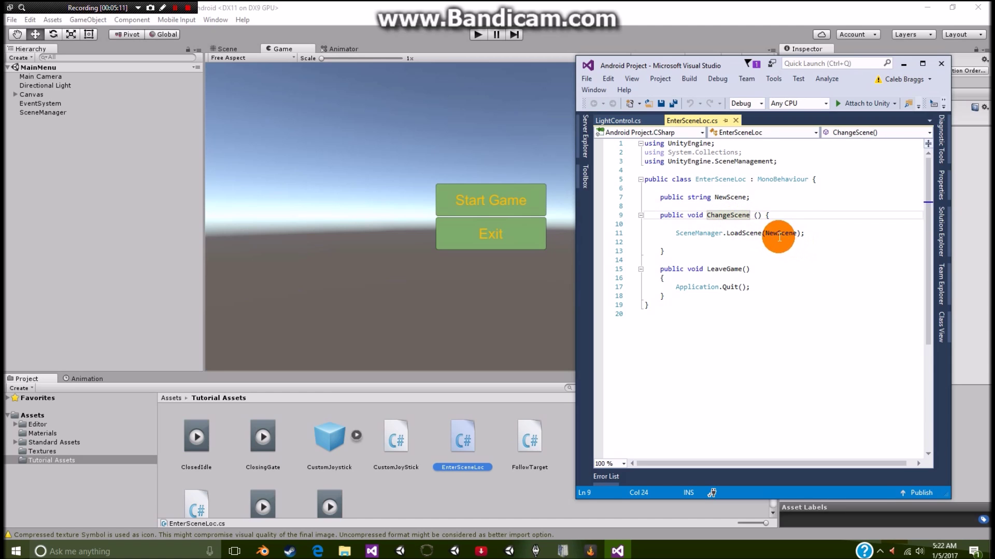
pyautogui.click(731, 199)
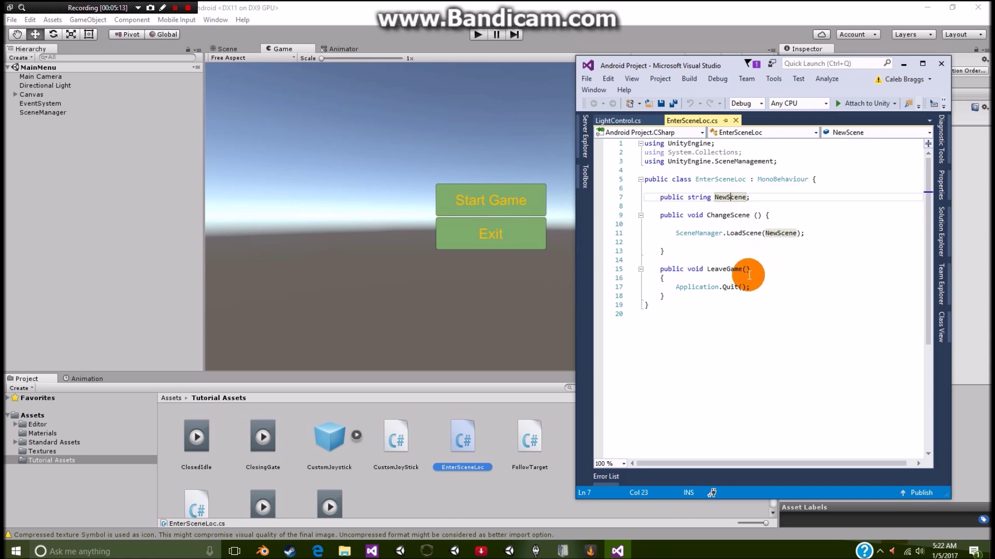
# Step: Review LeaveGame's Application.Quit call, then widen the code editor window
pyautogui.click(704, 268)
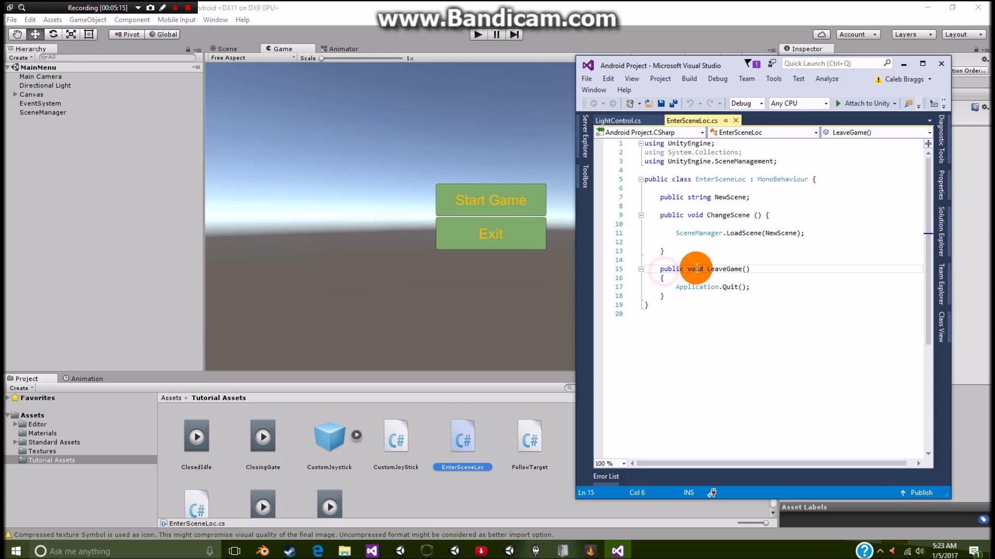
pyautogui.moveTo(688, 290)
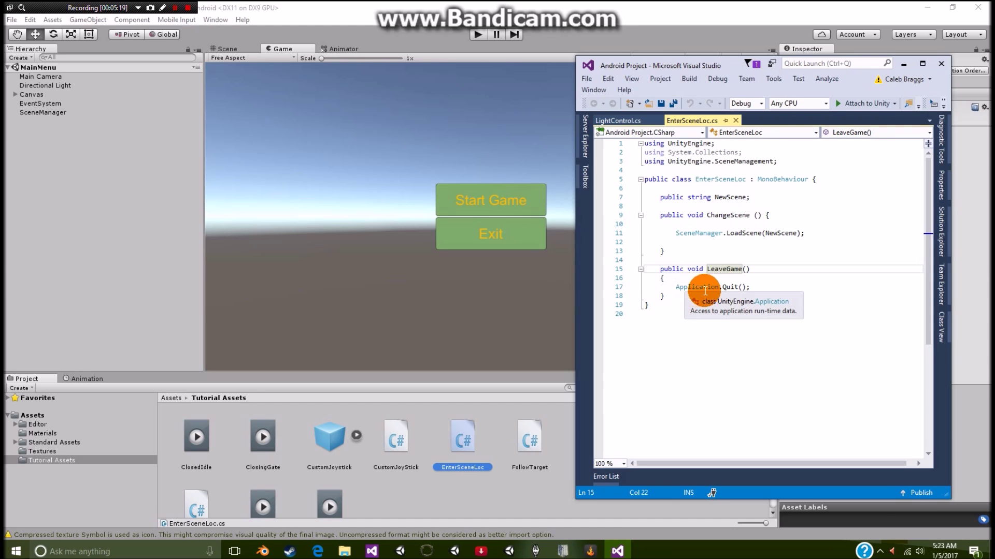
pyautogui.click(733, 288)
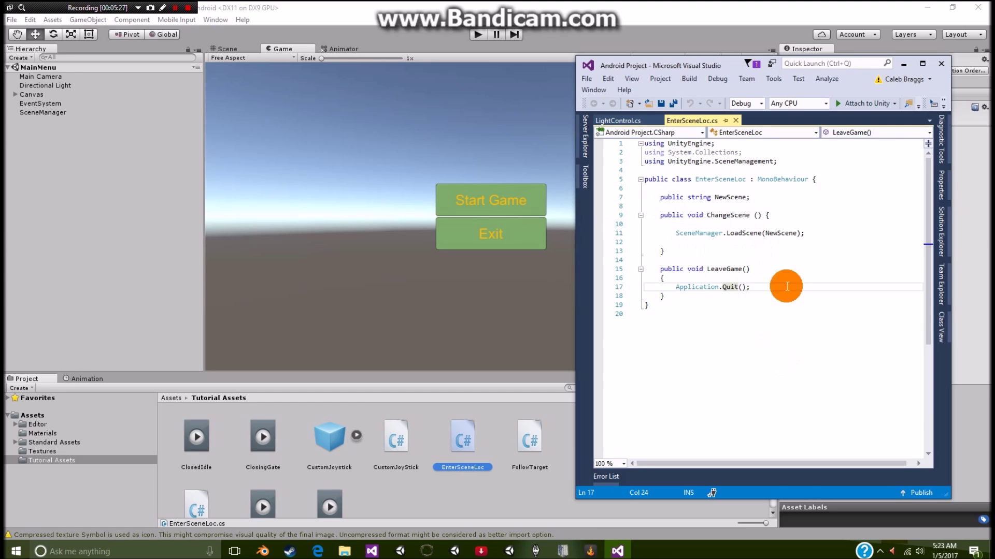
pyautogui.click(835, 327)
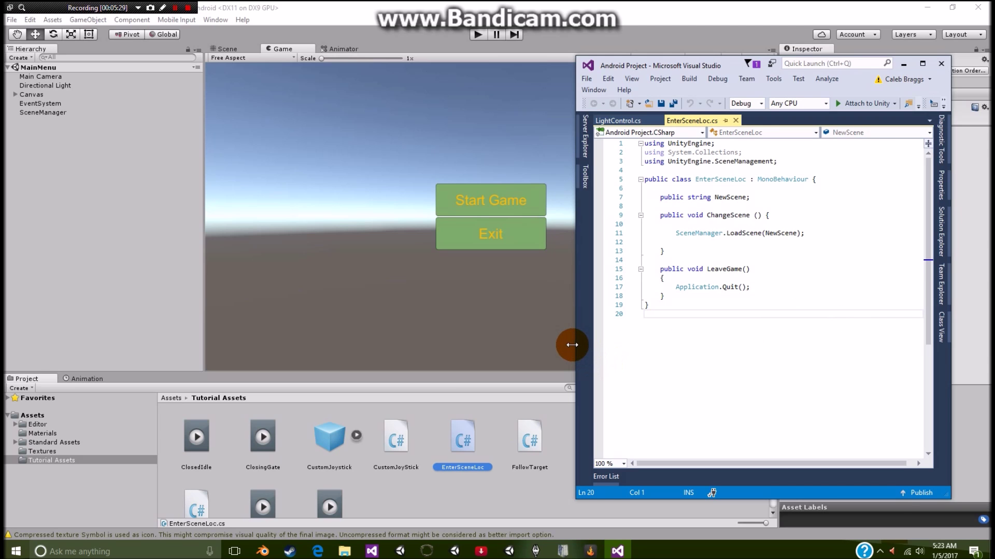
pyautogui.moveTo(572, 344); pyautogui.dragTo(480, 346)
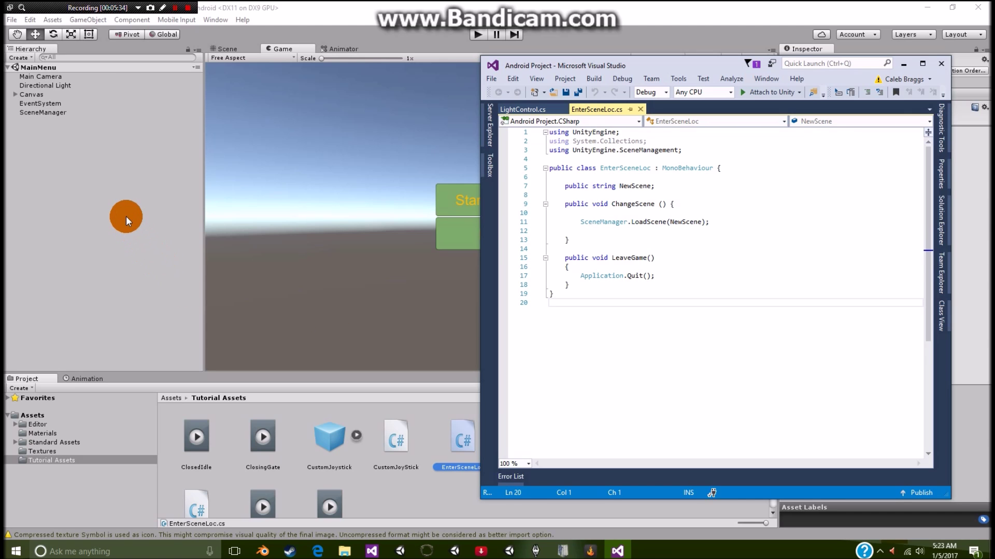
# Step: Back in Unity, expand the Canvas and select Play Game to view its 200×60 Button settings
pyautogui.click(126, 216)
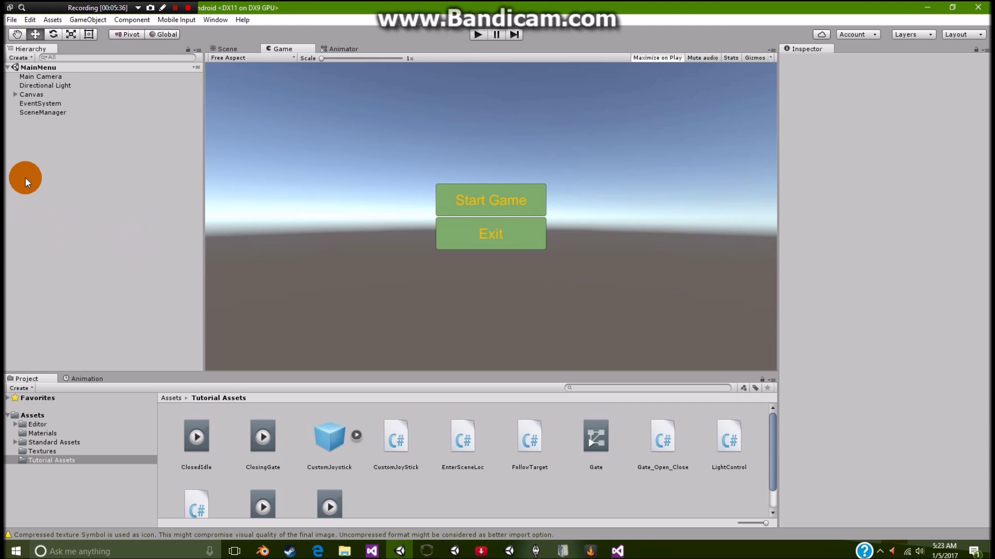
pyautogui.click(32, 104)
pyautogui.click(33, 86)
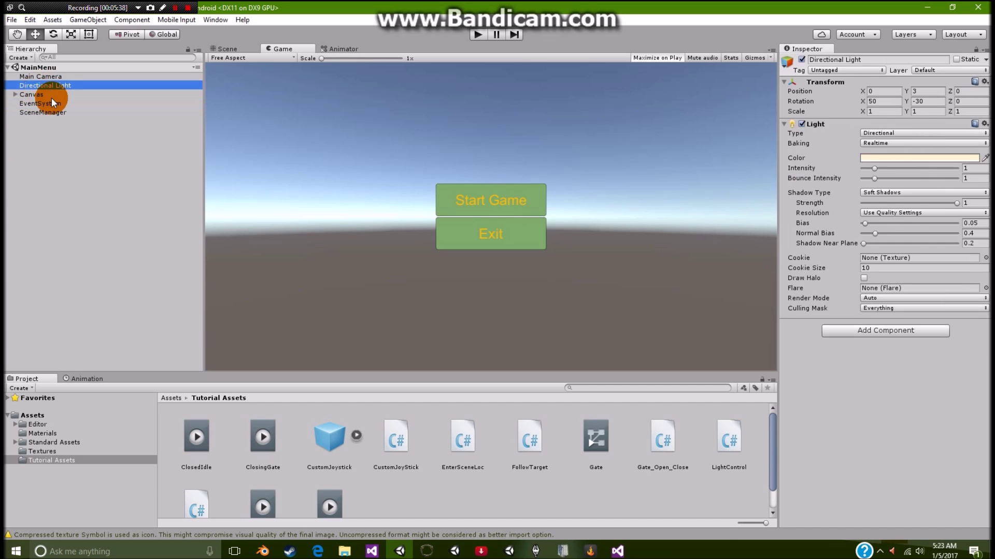
pyautogui.click(51, 95)
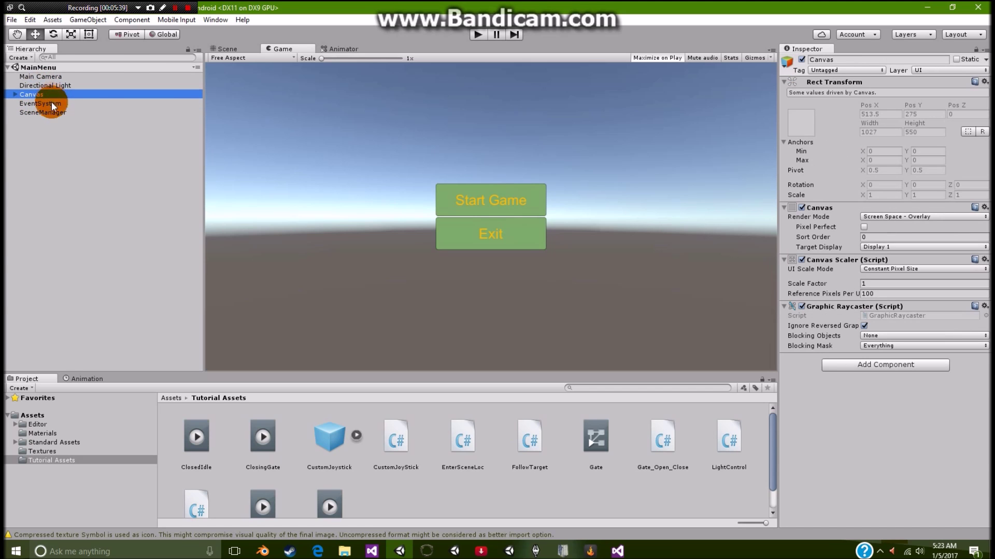
pyautogui.click(15, 95)
pyautogui.click(14, 95)
pyautogui.click(14, 94)
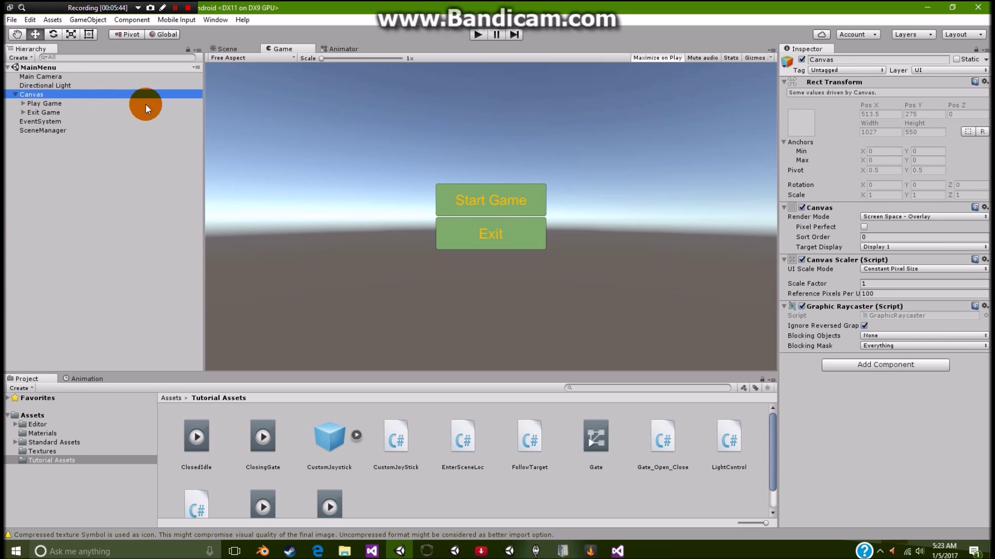
pyautogui.click(75, 104)
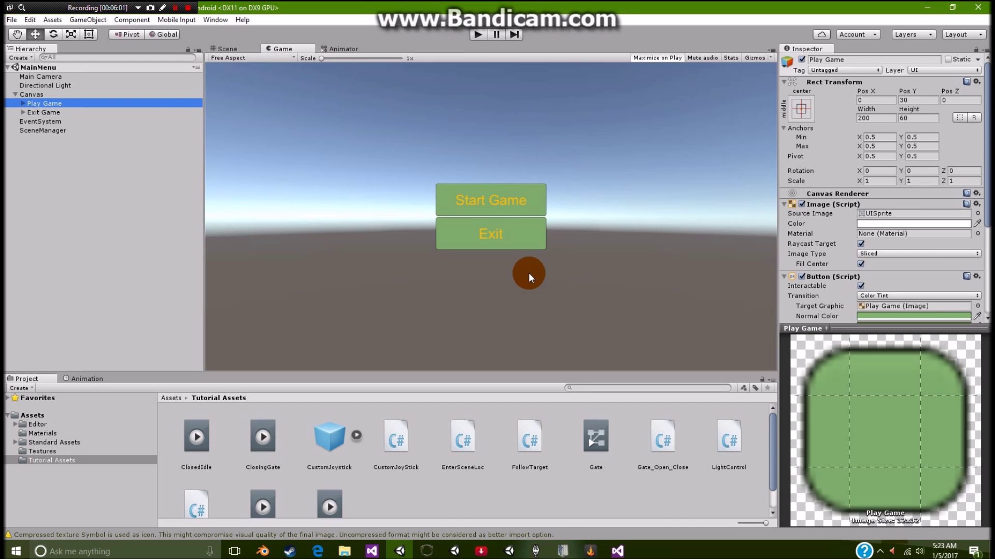
# Step: Confirm the Play Game button's On Click event calls ChangeScene
pyautogui.click(48, 112)
pyautogui.click(45, 103)
pyautogui.scroll(-5, 930, 257)
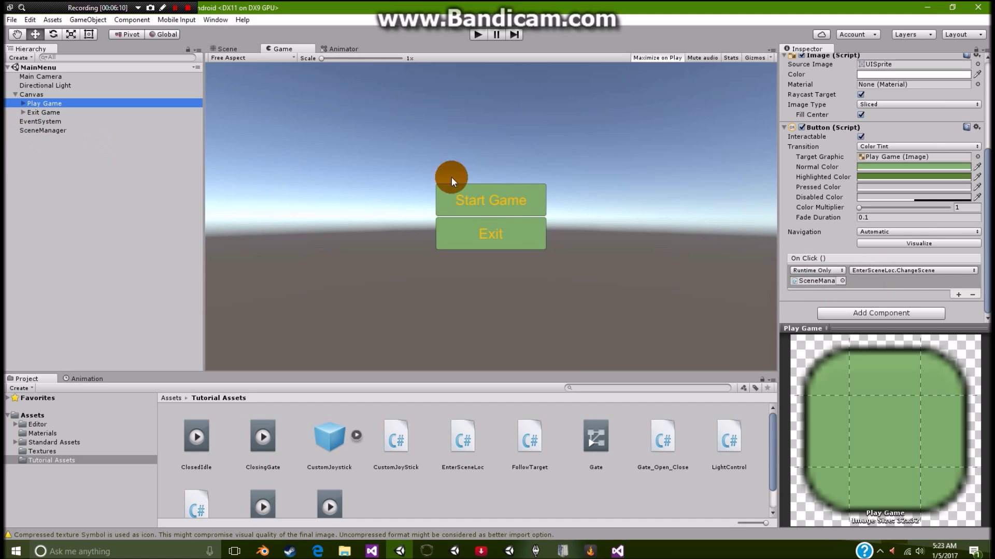
pyautogui.click(906, 271)
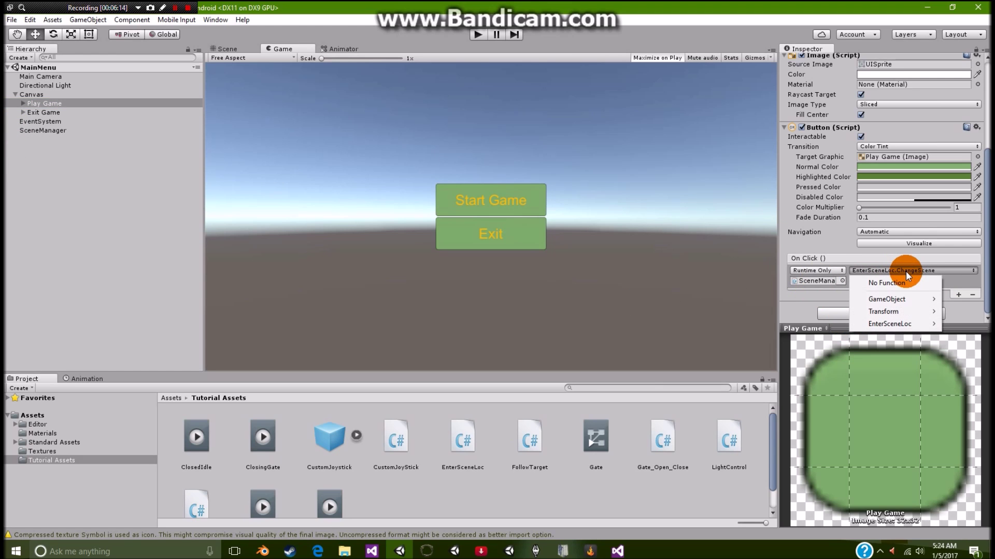
pyautogui.moveTo(893, 324)
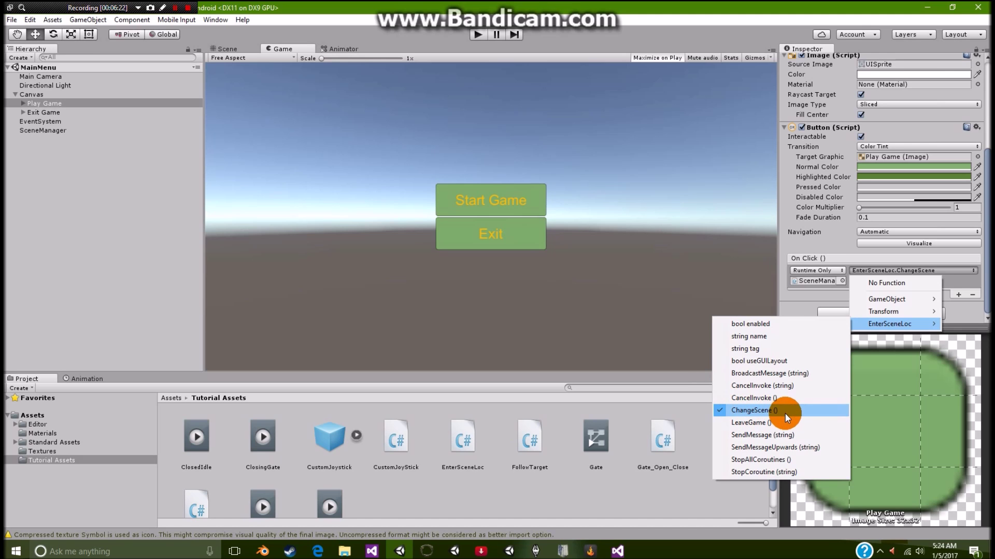
# Step: Confirm SceneManager's New Scene is Scene1 and Exit Game calls LeaveGame, then reopen the script
pyautogui.click(43, 130)
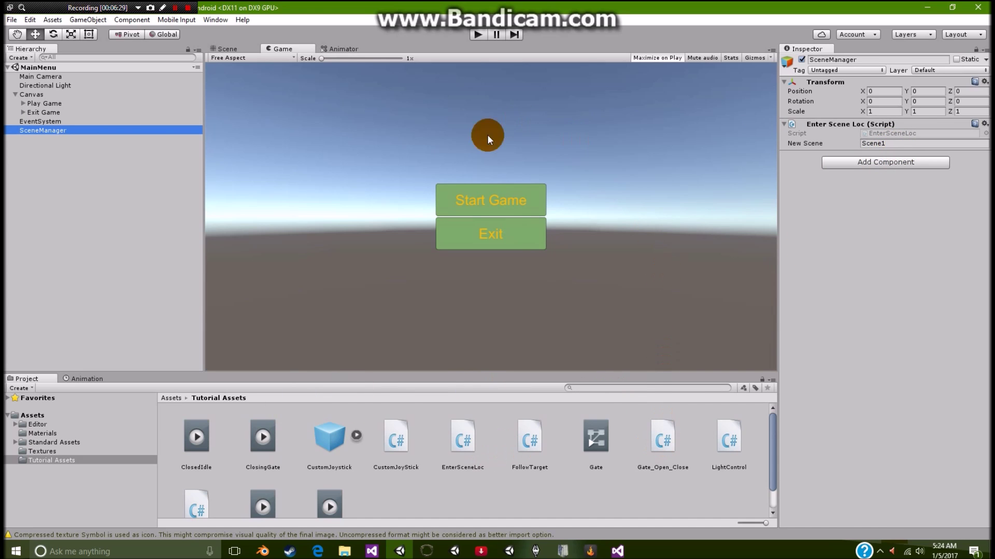
pyautogui.click(45, 112)
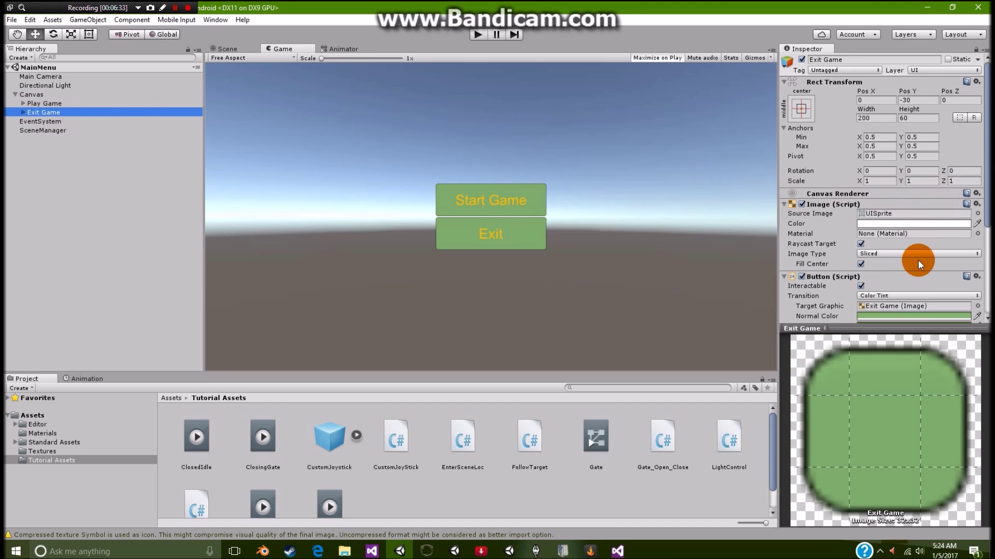
pyautogui.scroll(-3, 918, 262)
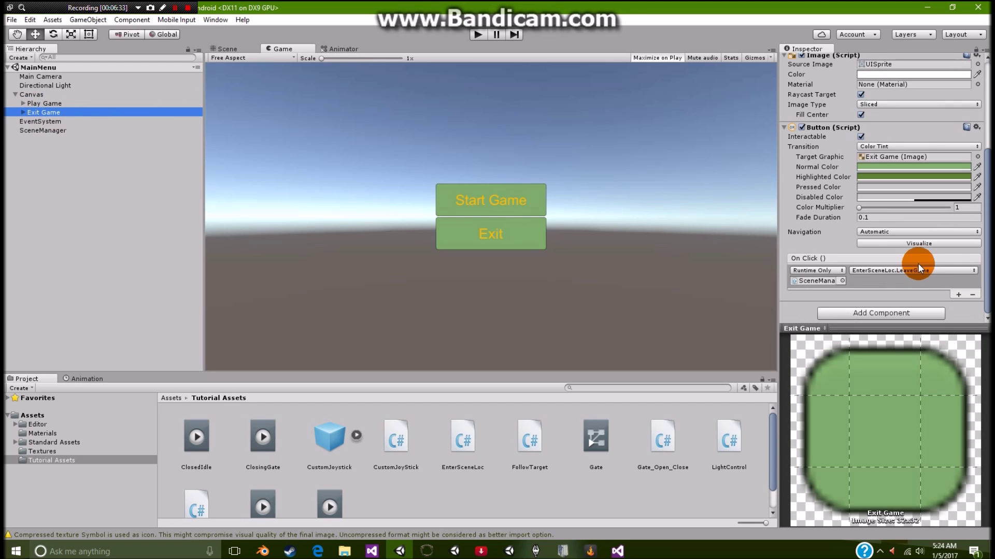
pyautogui.click(882, 270)
pyautogui.moveTo(886, 323)
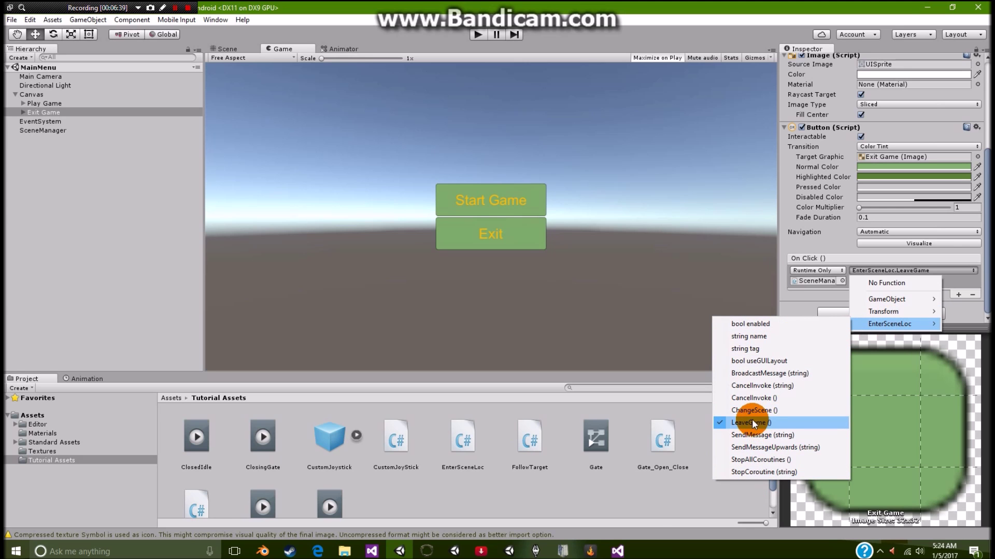
pyautogui.click(617, 551)
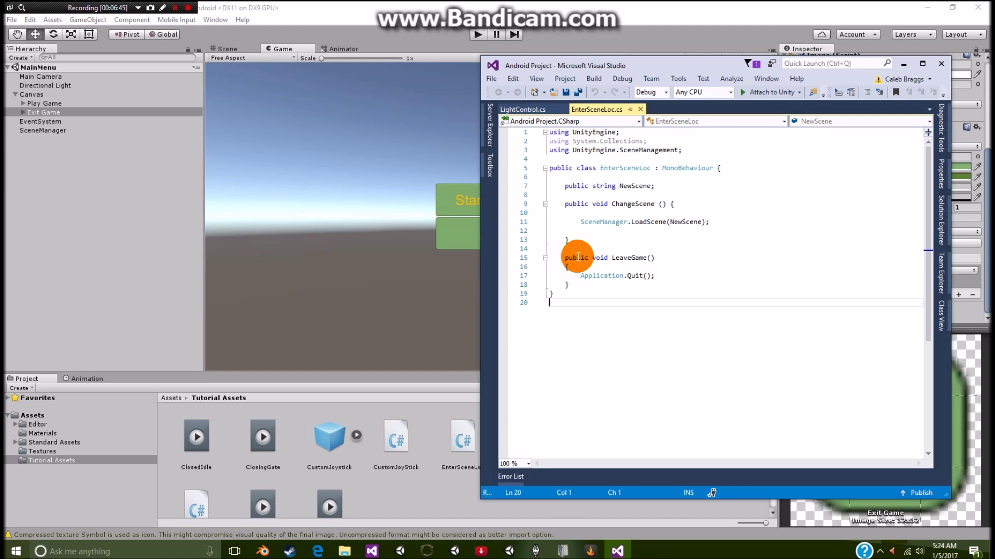
# Step: Highlight ChangeScene's public keyword, return to Unity, collapse the Canvas and browse the Textures folder
pyautogui.doubleClick(581, 205)
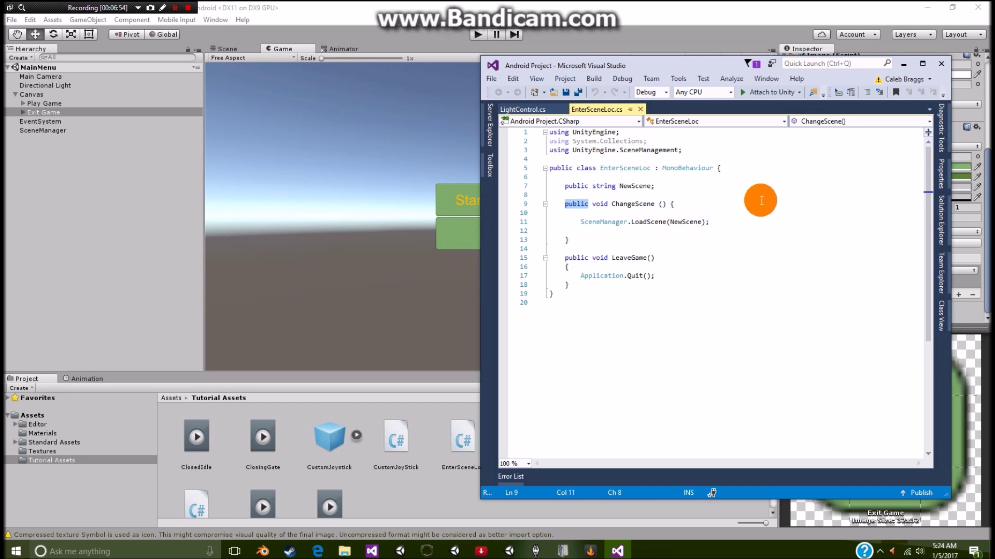
pyautogui.click(84, 289)
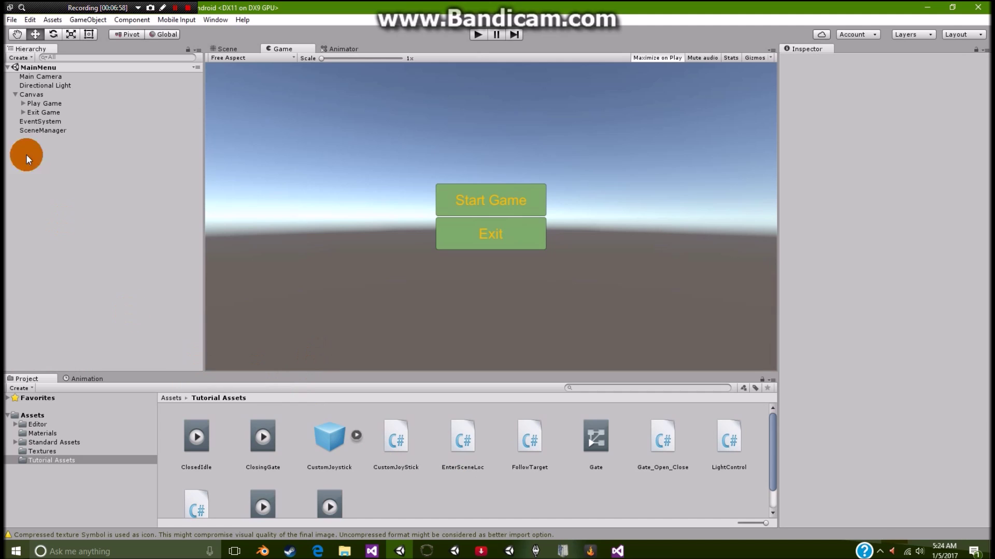
pyautogui.click(15, 94)
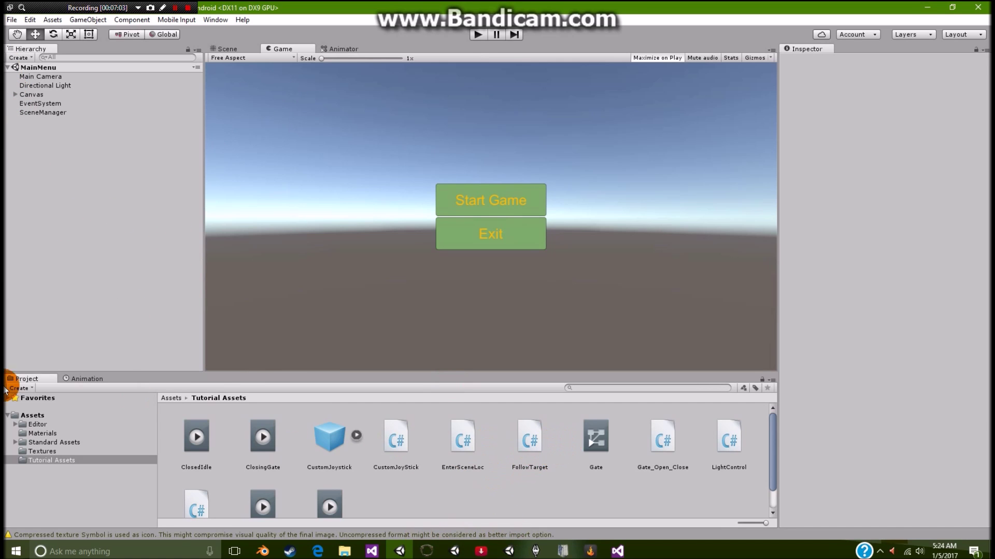
pyautogui.click(51, 452)
# Step: Go to the top-level Assets folder and open the Scene1 scene
pyautogui.click(38, 443)
pyautogui.click(32, 417)
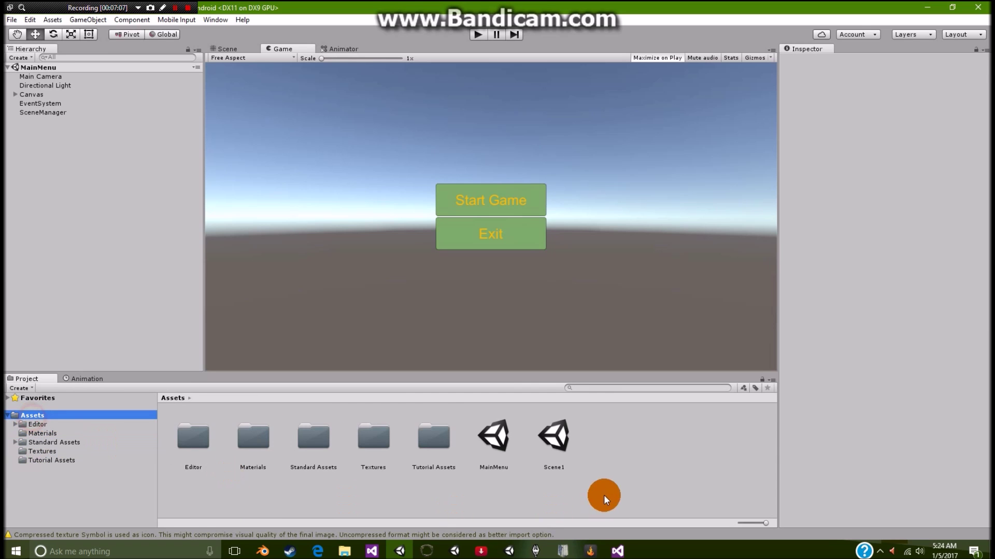
pyautogui.click(551, 441)
pyautogui.doubleClick(551, 441)
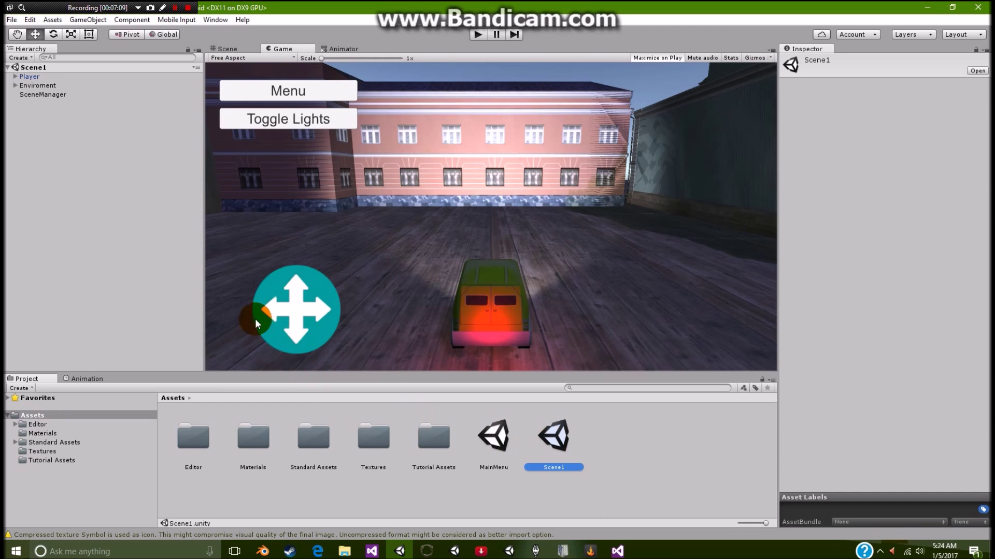
# Step: Look over the Player van and Enviroment objects, then open the Tutorial Assets folder
pyautogui.click(41, 77)
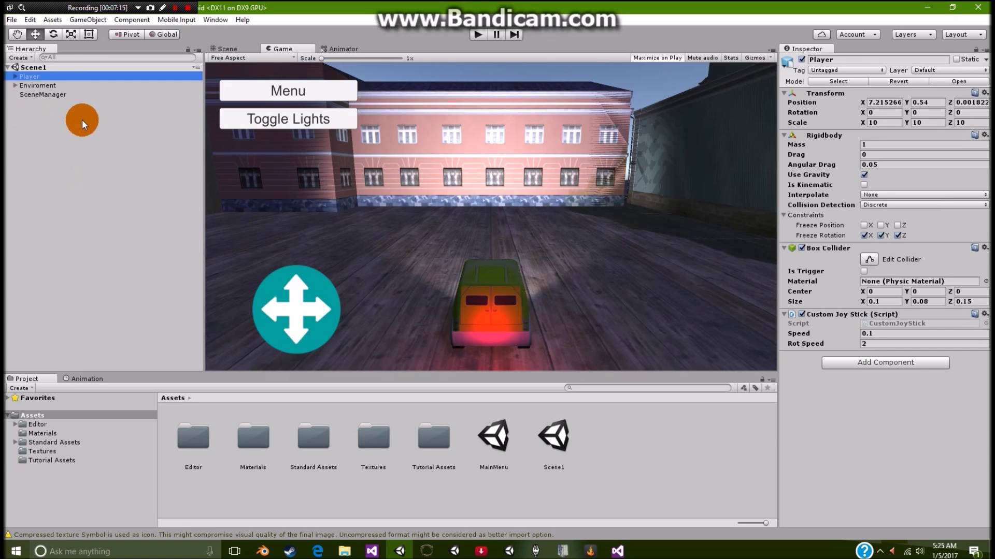
pyautogui.click(14, 86)
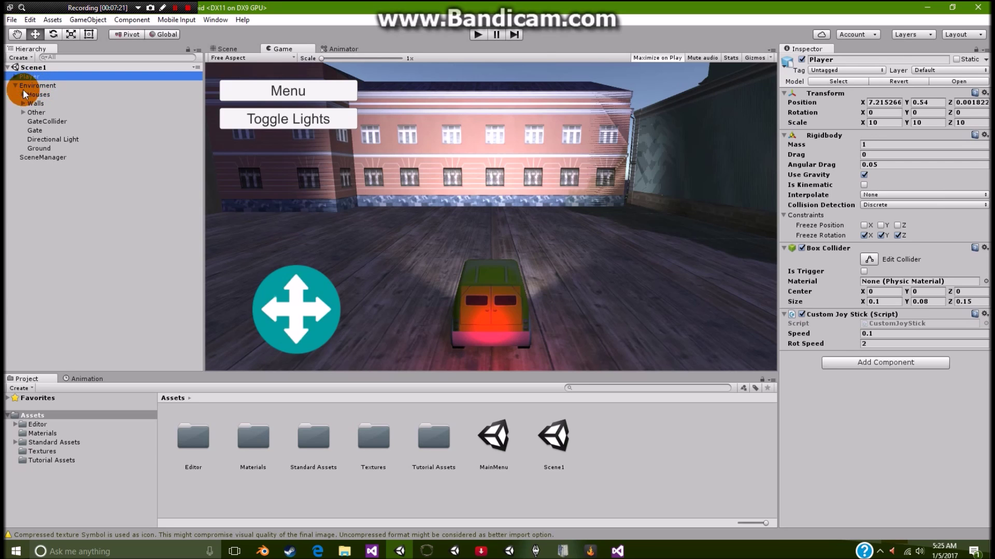
pyautogui.click(15, 85)
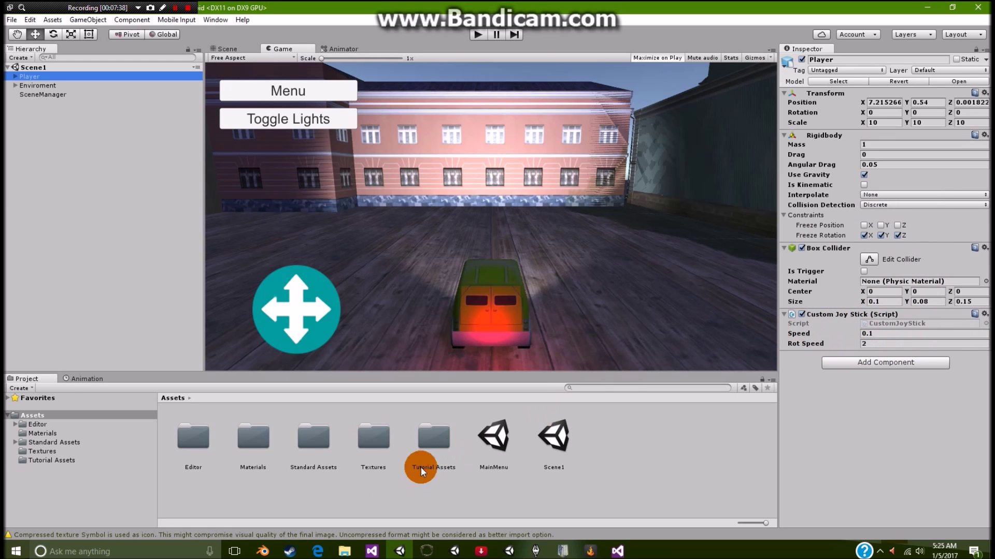
pyautogui.doubleClick(438, 445)
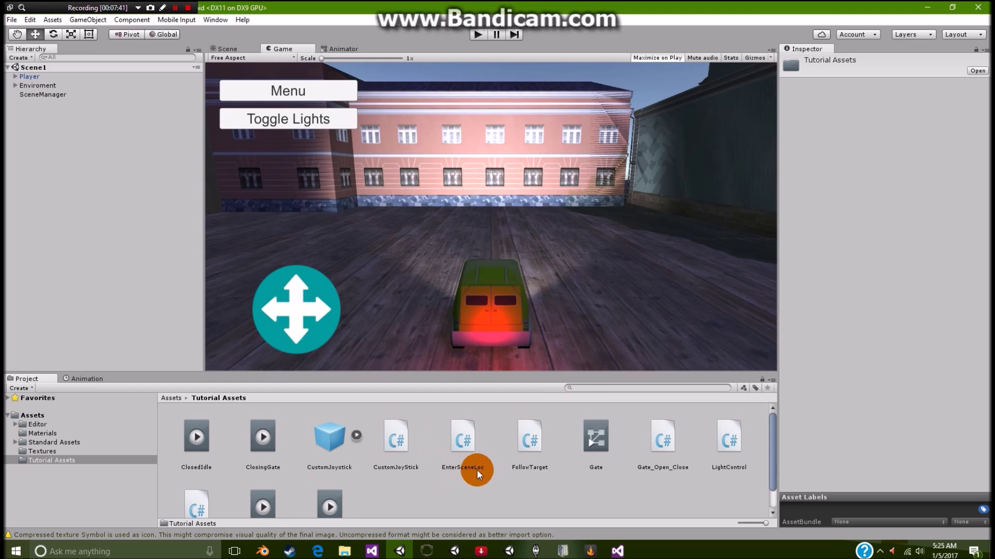
# Step: Open CustomJoyStick.cs and delete 'using UnityEngine.EventSystems;', keeping the CrossPlatformInput using on line 3
pyautogui.doubleClick(393, 444)
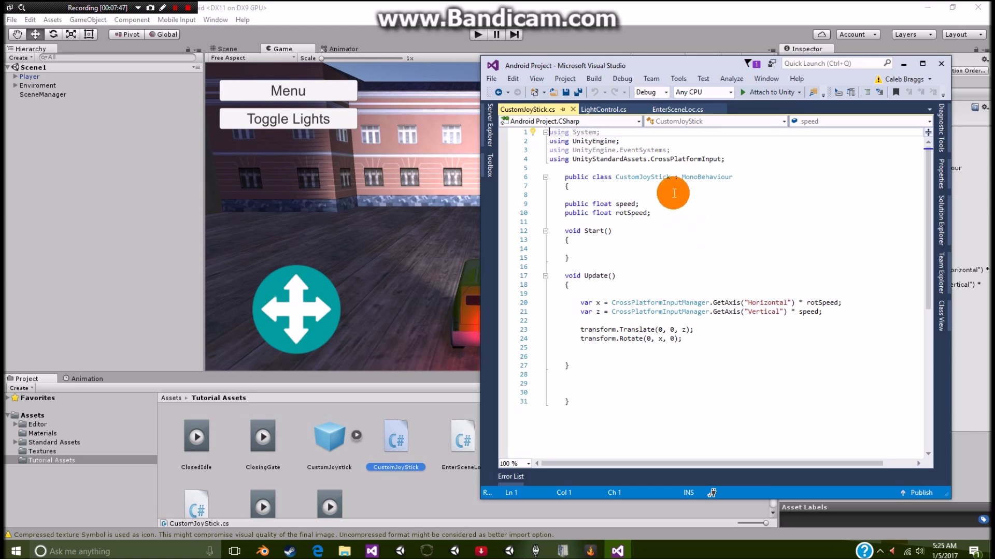
pyautogui.moveTo(744, 161); pyautogui.dragTo(548, 150)
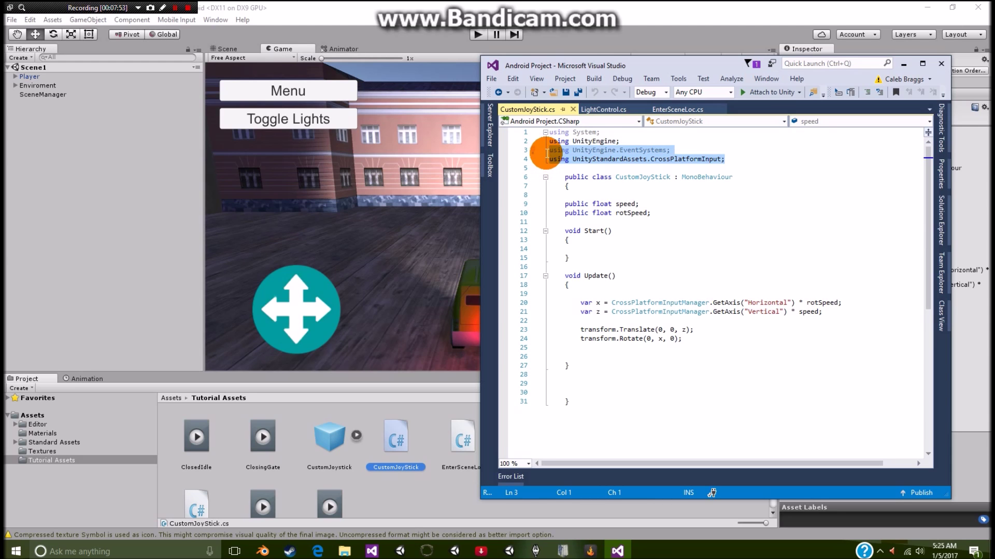
pyautogui.click(695, 137)
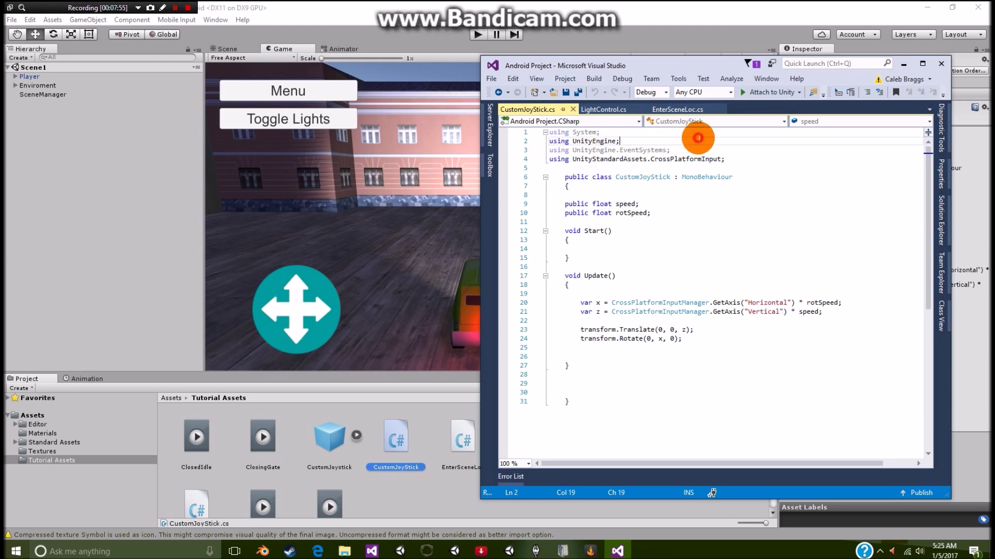
pyautogui.moveTo(682, 148); pyautogui.dragTo(514, 150)
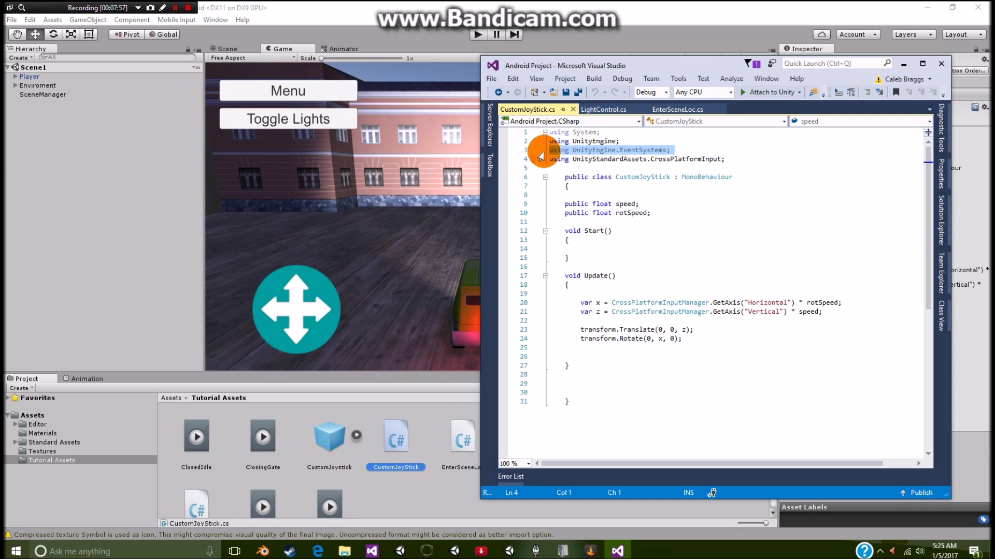
pyautogui.press('BackSpace')
pyautogui.press('BackSpace')
pyautogui.press('Delete')
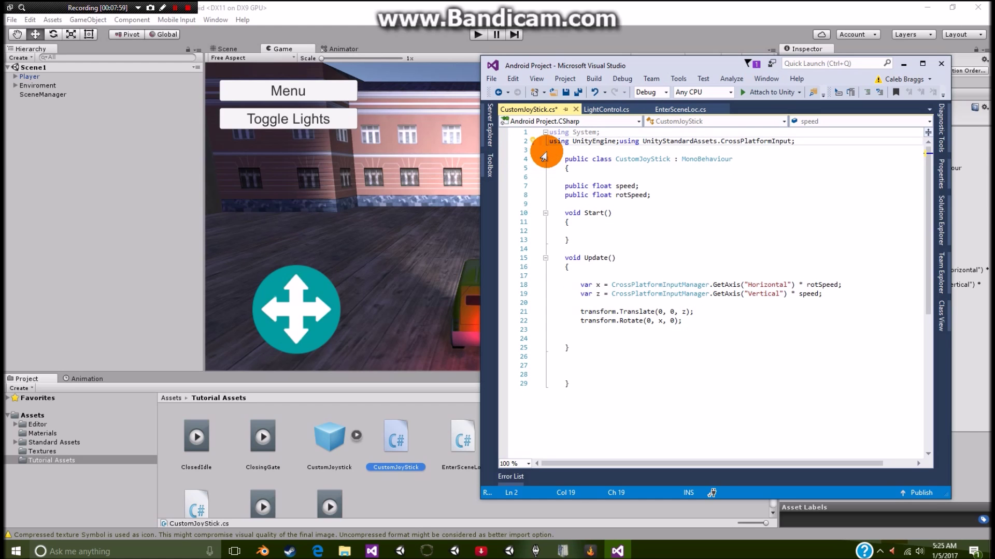
pyautogui.press('Return')
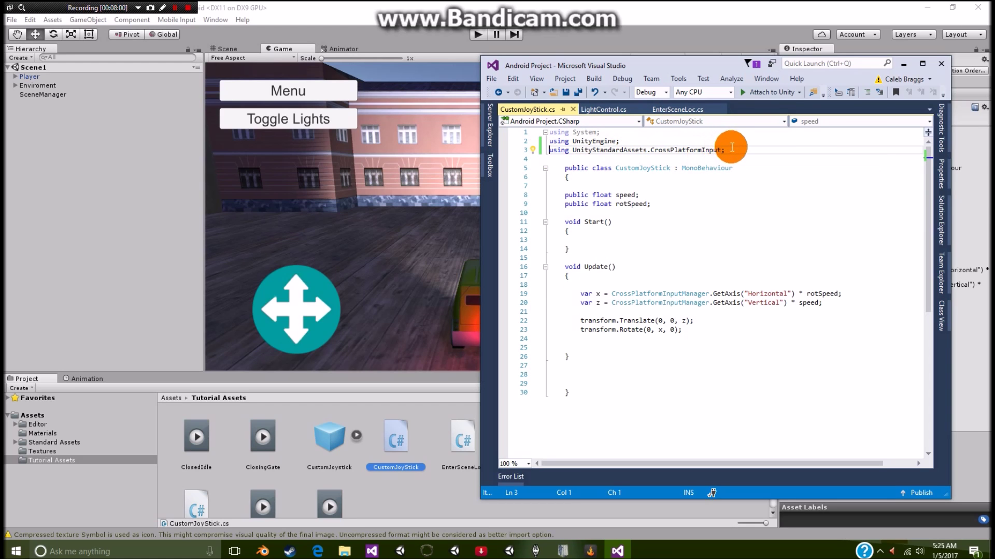
pyautogui.moveTo(727, 150); pyautogui.dragTo(526, 150)
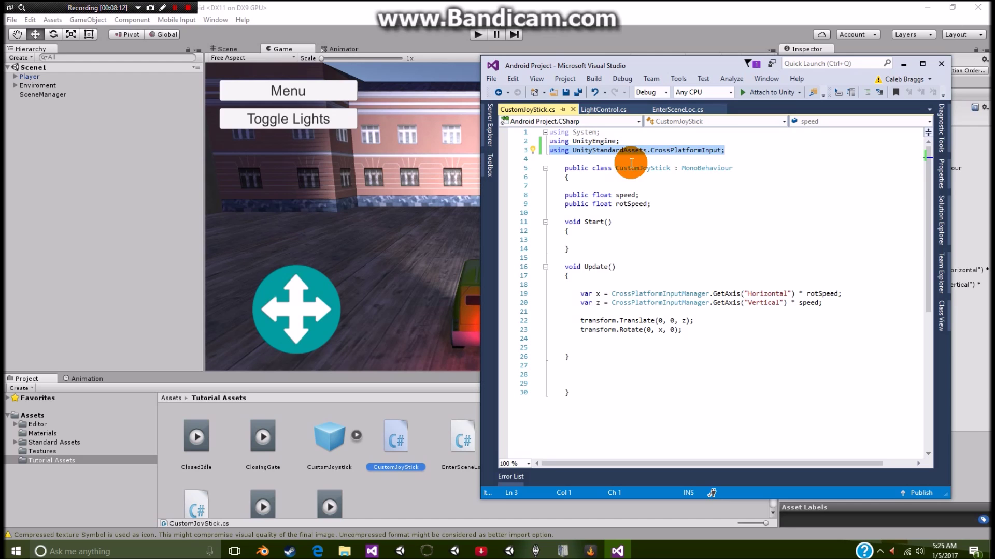
# Step: Read the Quick Info for CrossPlatformInputManager in the horizontal input line
pyautogui.click(660, 248)
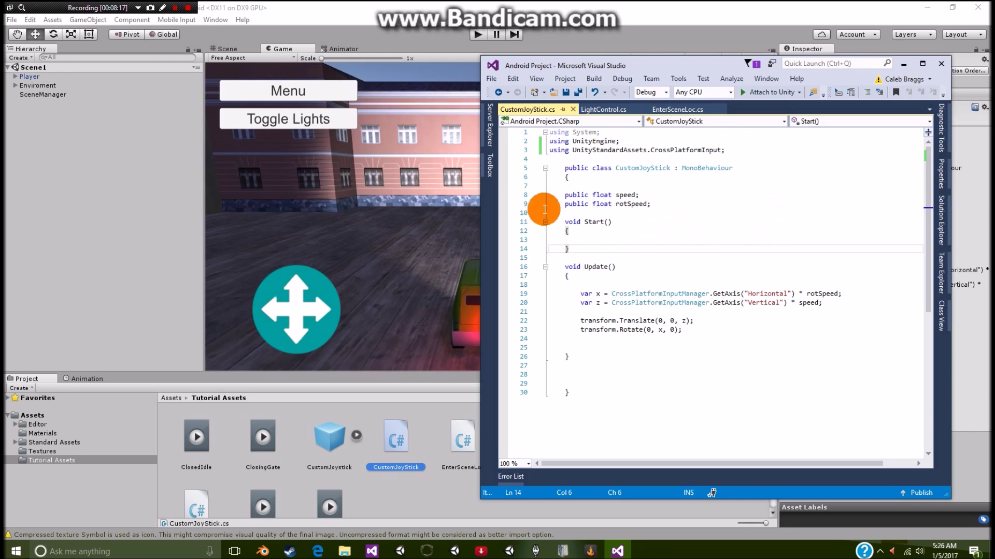
pyautogui.moveTo(601, 201)
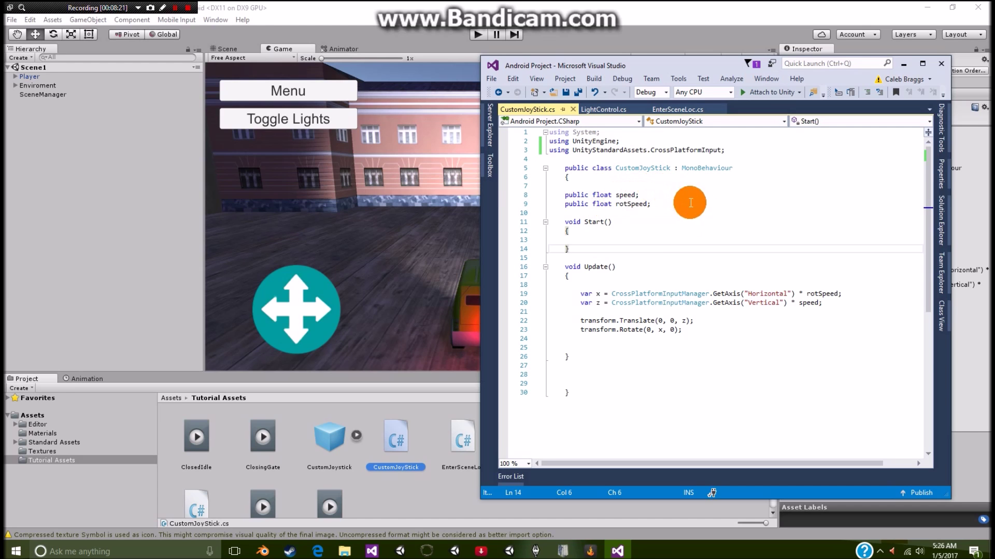
pyautogui.scroll(-2, 688, 207)
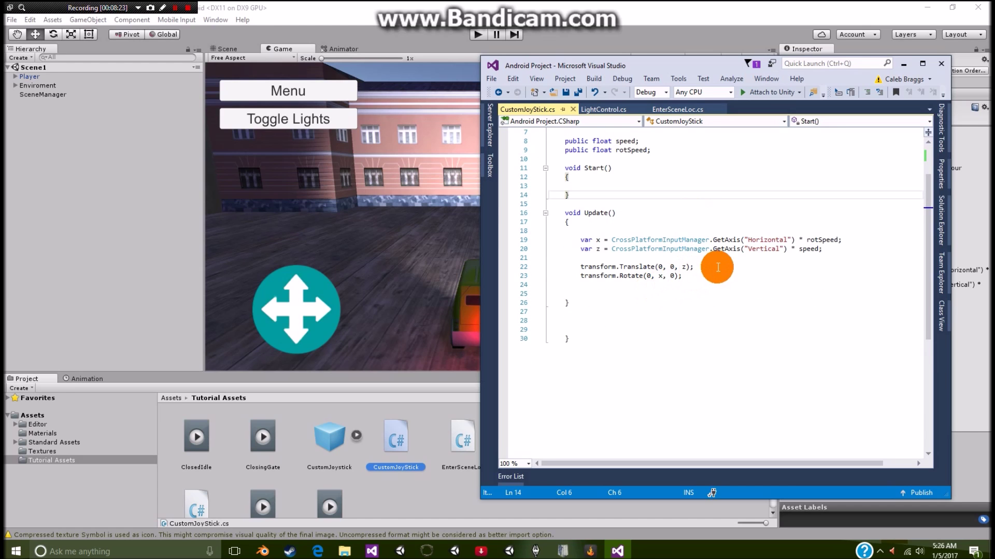
pyautogui.moveTo(636, 242)
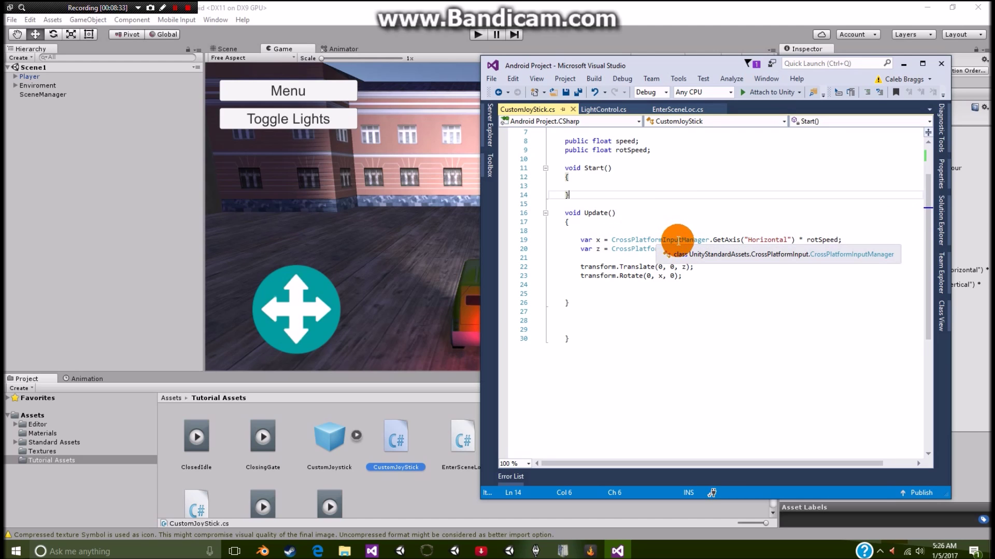
pyautogui.moveTo(734, 241)
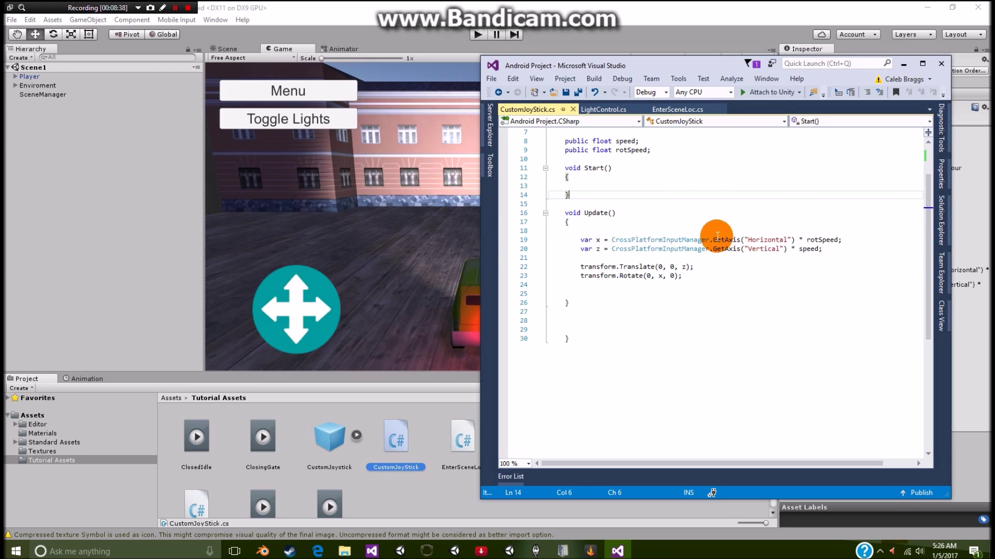
pyautogui.moveTo(683, 243)
pyautogui.click(647, 240)
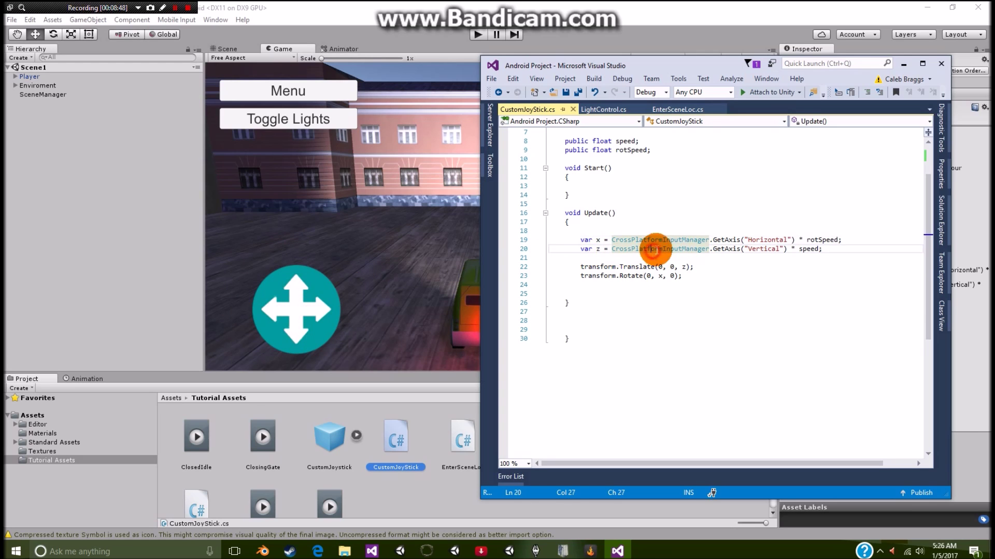
# Step: Check CrossPlatformInputManager.GetAxis on line 19 in Update, then return to Unity and expand Enviroment
pyautogui.click(679, 232)
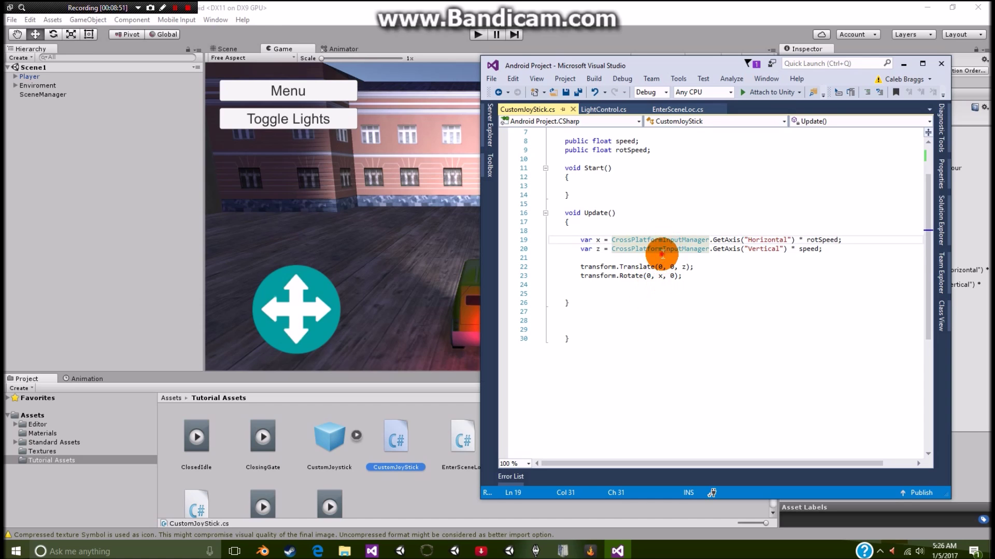
pyautogui.click(659, 257)
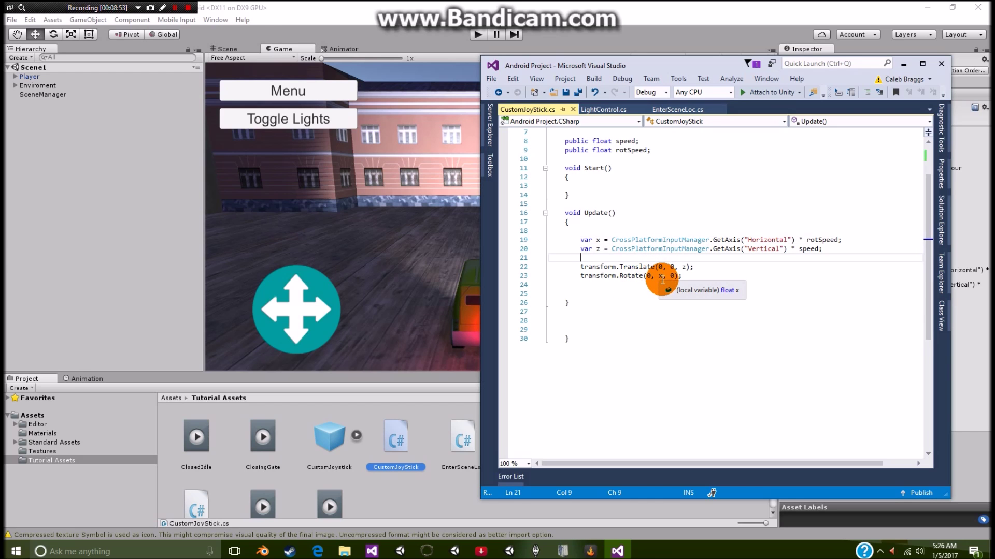
pyautogui.scroll(2, 644, 280)
pyautogui.scroll(-3, 643, 282)
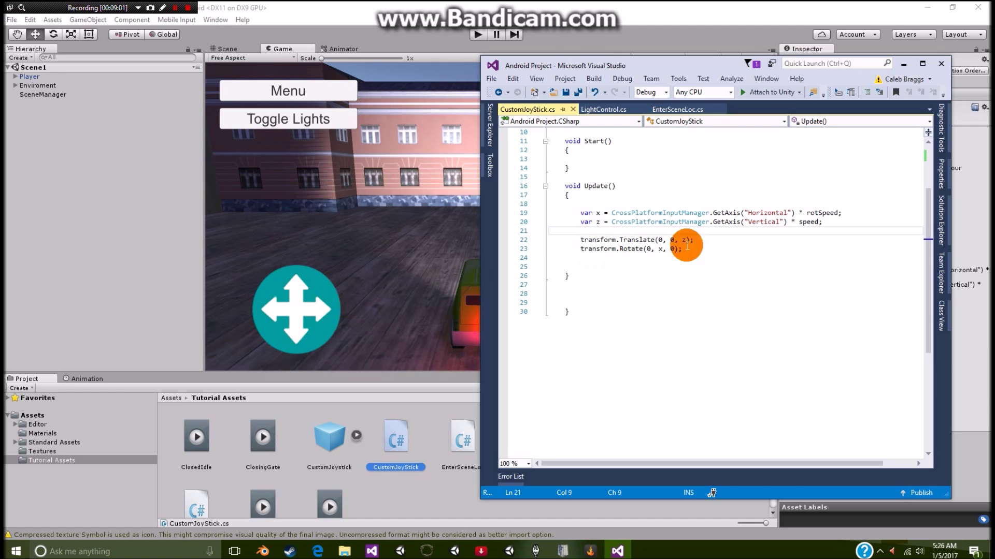
pyautogui.click(622, 212)
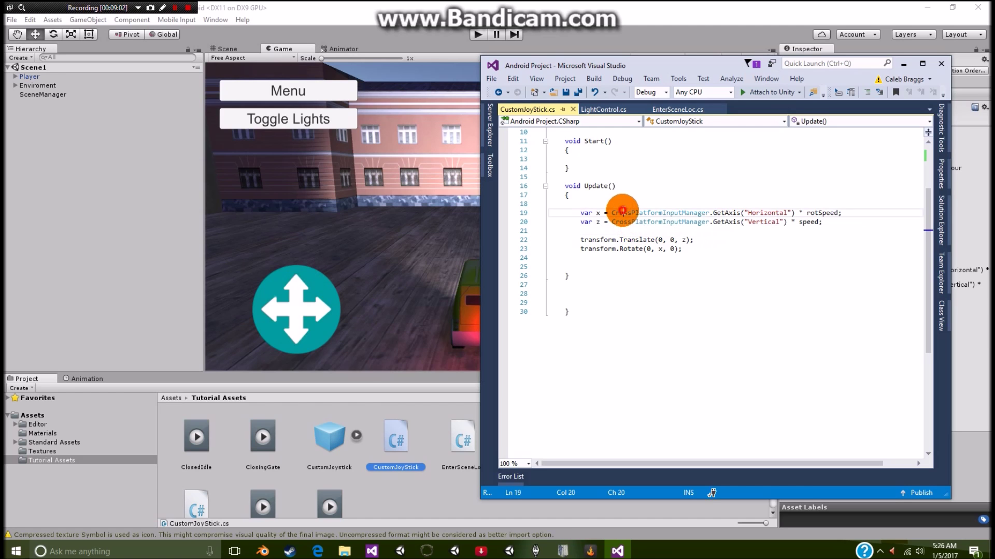
pyautogui.click(653, 213)
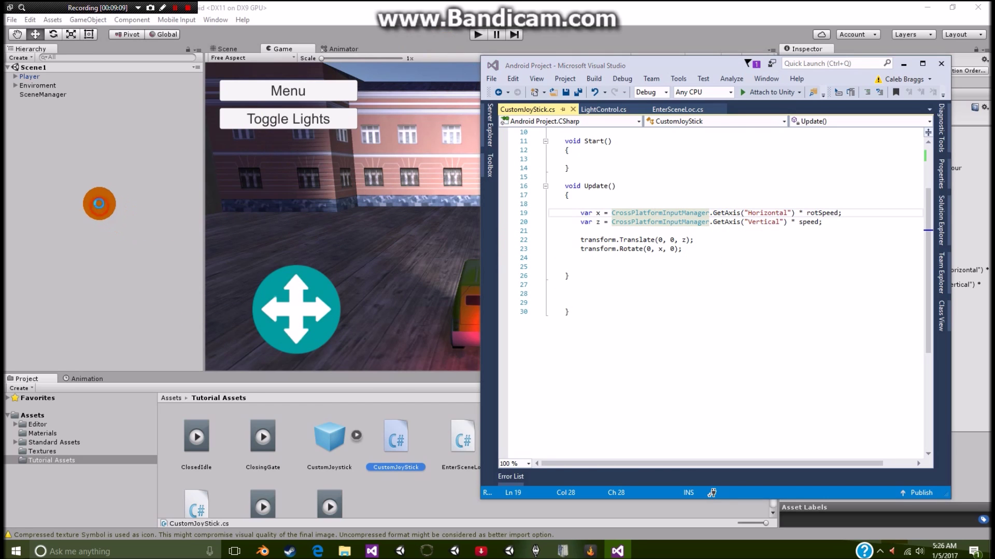
pyautogui.click(32, 129)
pyautogui.click(13, 85)
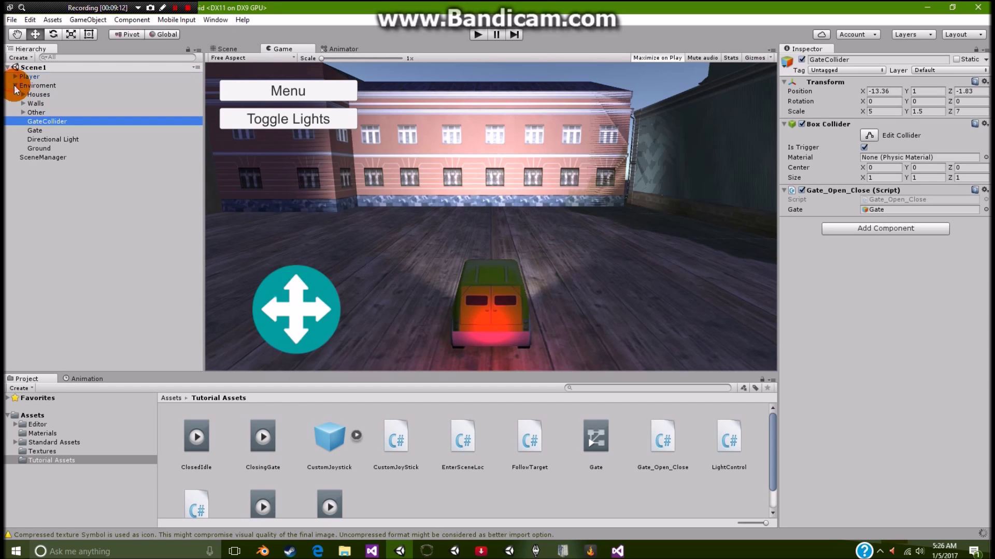
# Step: Select SceneManager to show its Enter Scene Loc script loading MainMenu, with Enviroment expanded
pyautogui.click(14, 86)
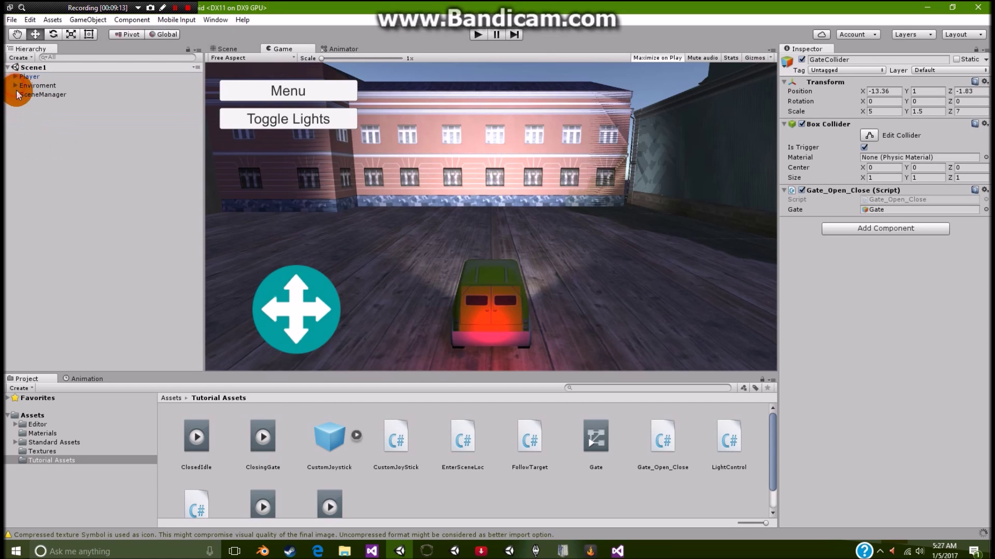
pyautogui.click(46, 94)
pyautogui.click(46, 98)
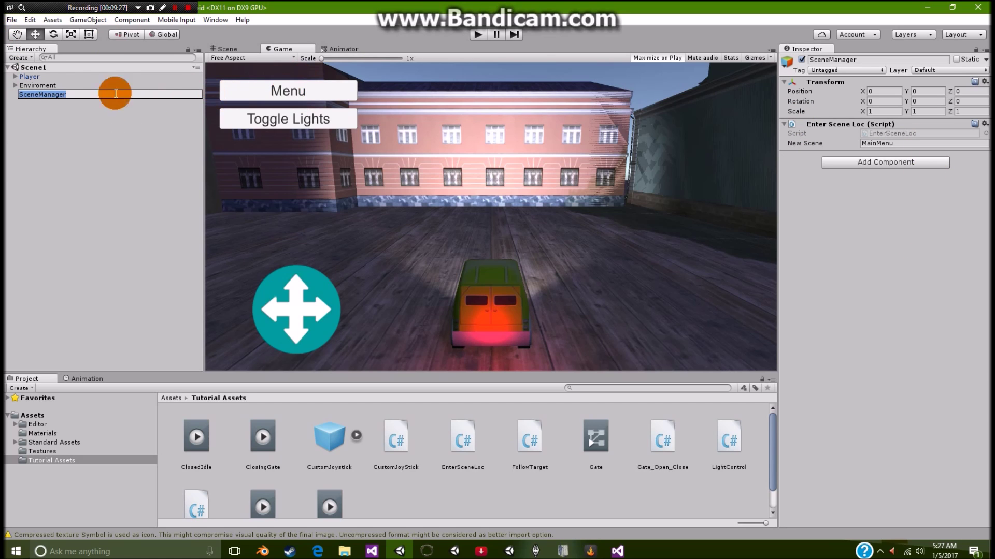
pyautogui.press('Return')
pyautogui.click(15, 85)
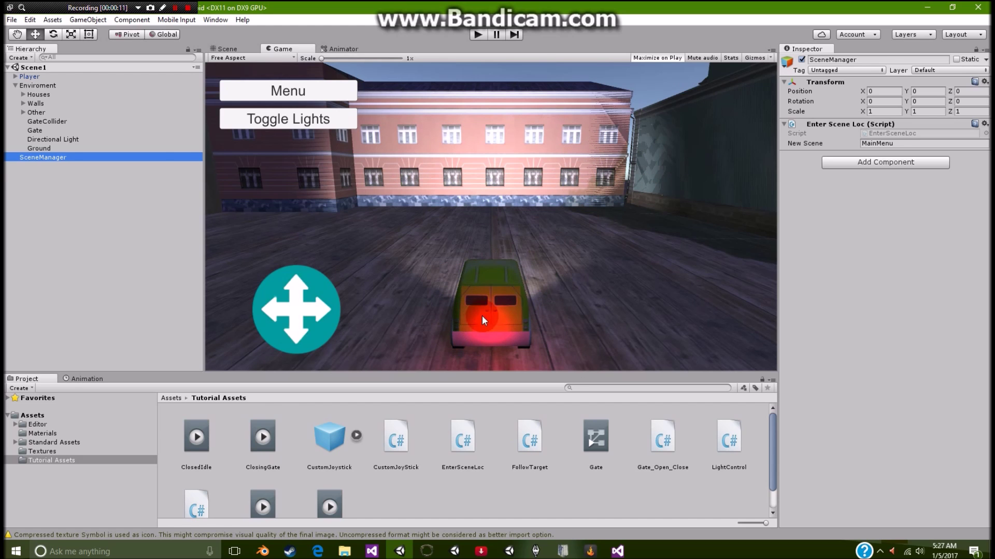
# Step: Expand Enviroment > Other > Canvas and select MobileJoystick to view its Horizontal/Vertical Joystick axes
pyautogui.click(21, 95)
pyautogui.click(21, 95)
pyautogui.click(20, 104)
pyautogui.click(22, 104)
pyautogui.click(24, 110)
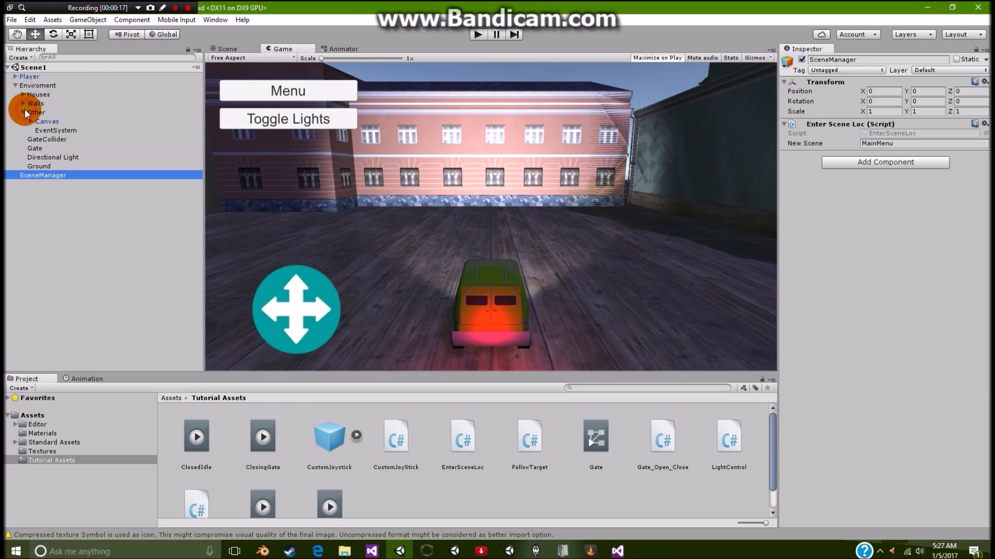
pyautogui.click(23, 111)
pyautogui.click(23, 112)
pyautogui.click(32, 121)
pyautogui.click(59, 131)
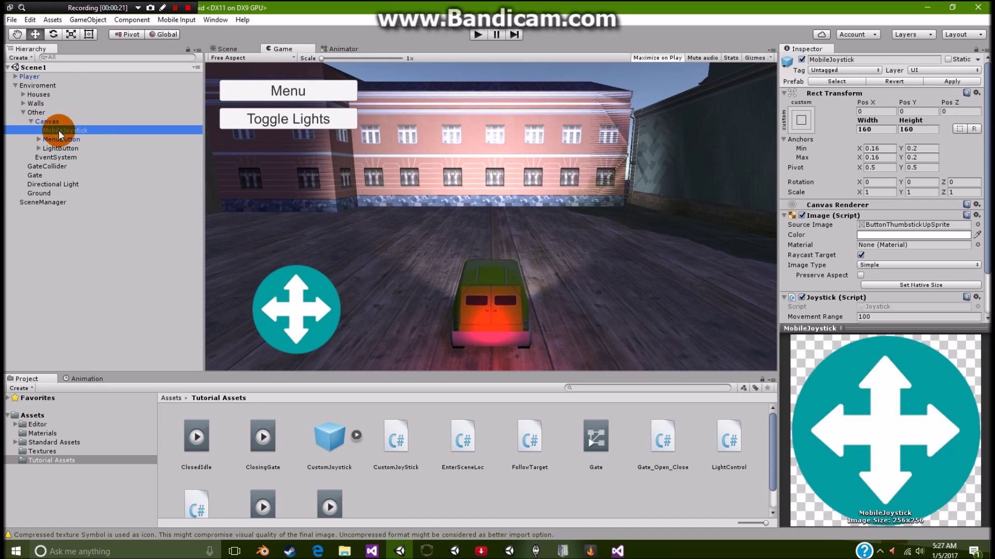
pyautogui.scroll(-2, 963, 256)
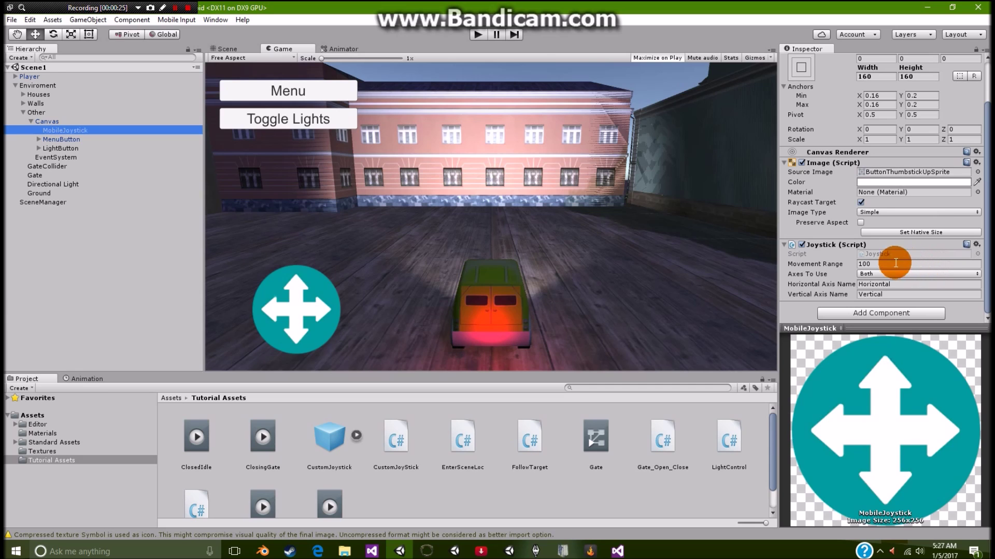
pyautogui.click(298, 251)
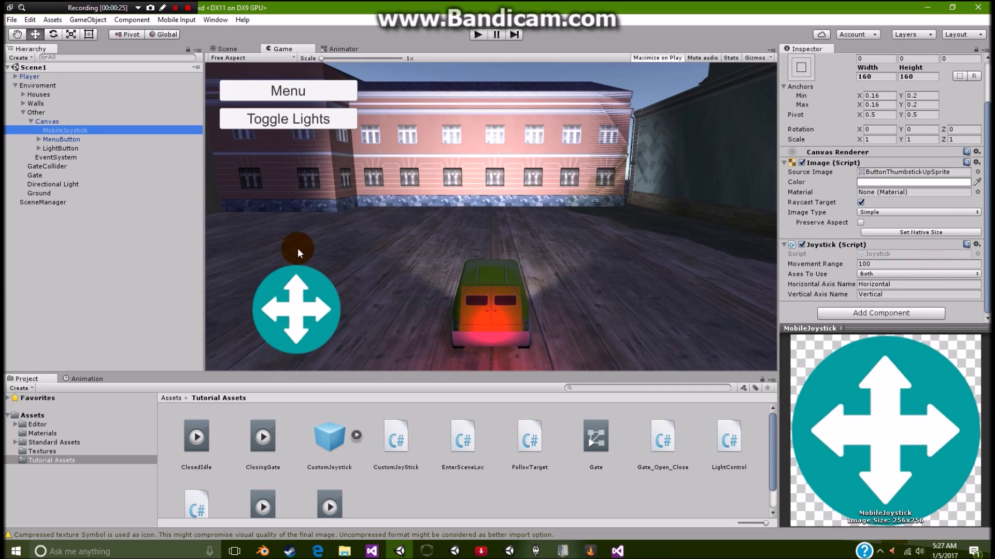
# Step: Open Standard Assets > CrossPlatformInput and browse its Prefabs and Scripts folders
pyautogui.click(60, 445)
pyautogui.doubleClick(207, 446)
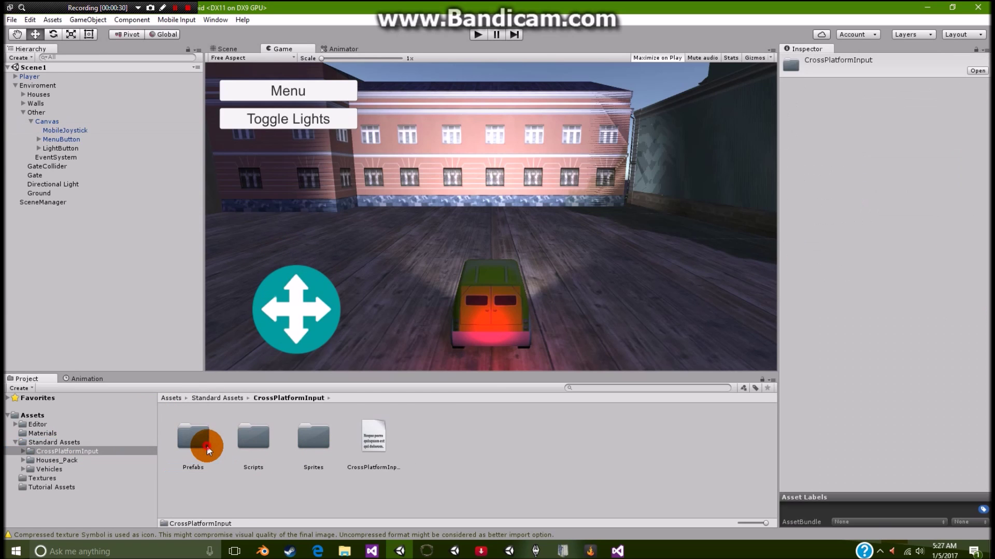
pyautogui.doubleClick(203, 452)
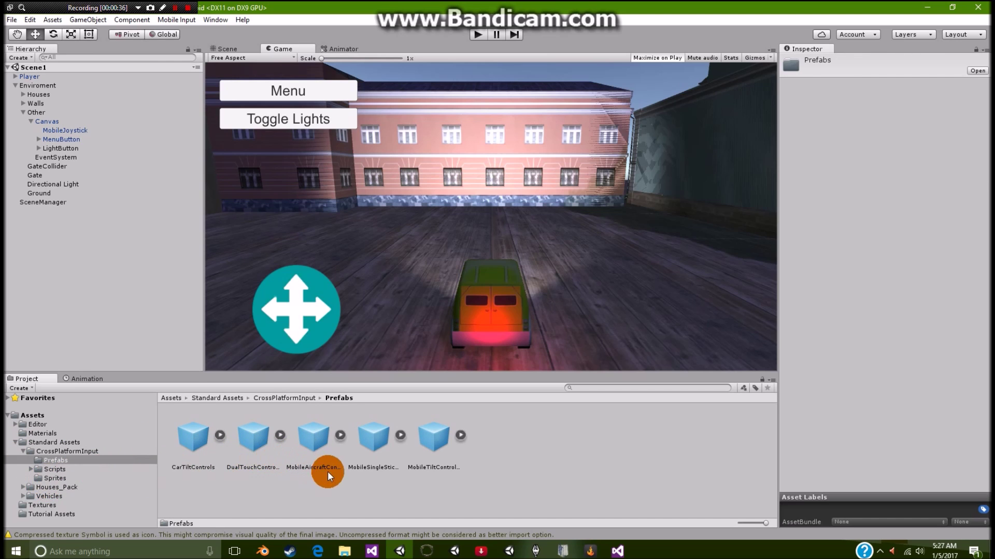
pyautogui.click(61, 470)
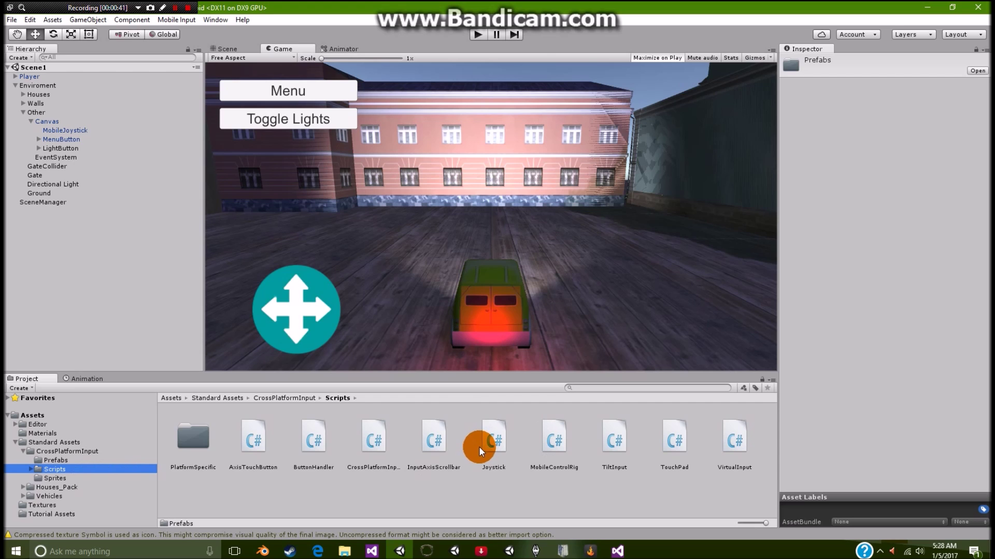
pyautogui.click(44, 460)
pyautogui.click(49, 470)
pyautogui.click(59, 460)
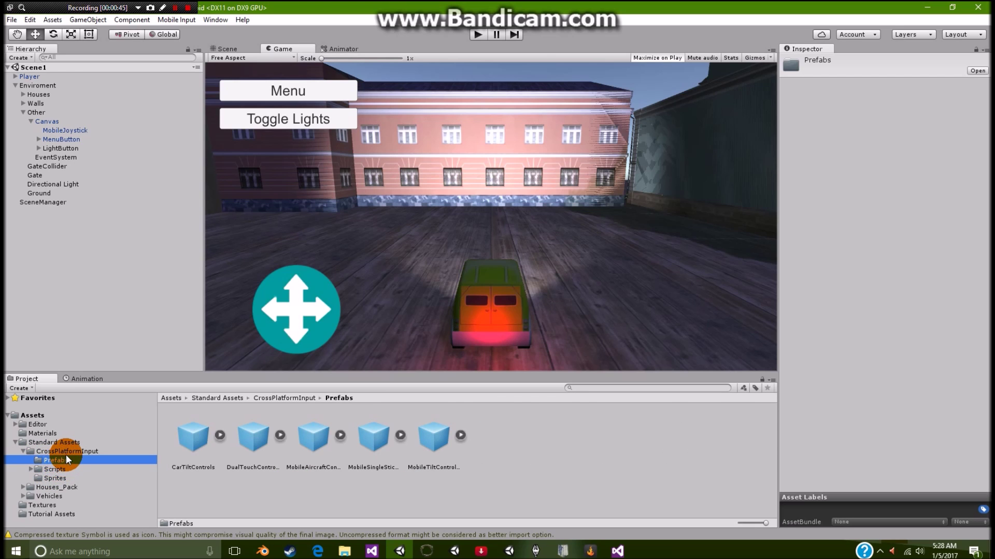
# Step: Compare the Sprites, Scripts and Prefabs, inspect MobileSingleStickControl, then collapse Standard Assets
pyautogui.click(66, 453)
pyautogui.click(54, 477)
pyautogui.click(54, 470)
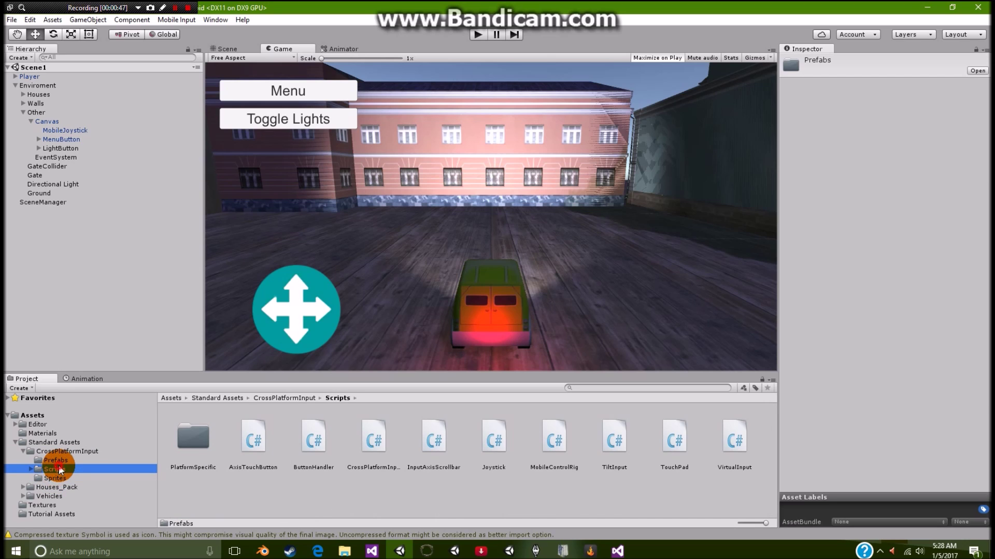
pyautogui.click(66, 461)
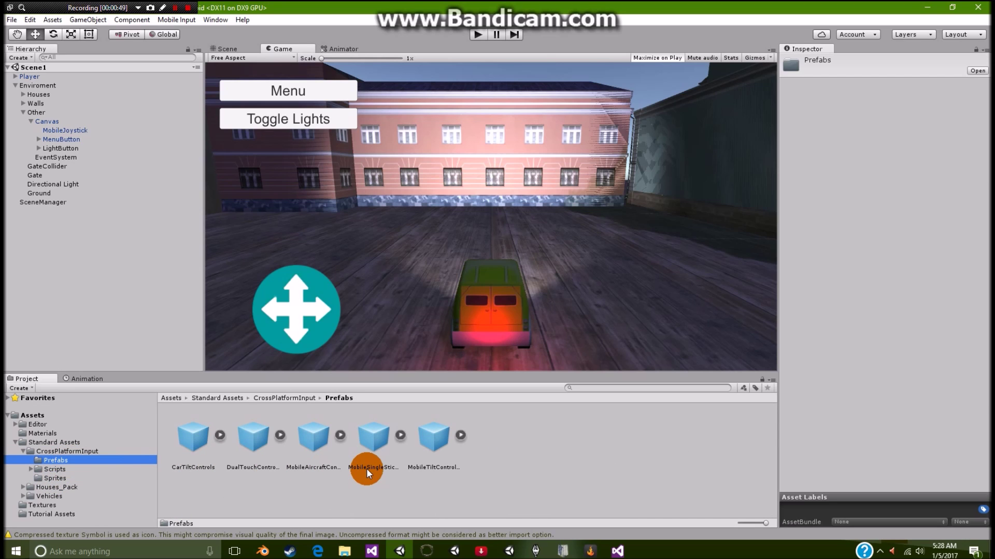
pyautogui.click(375, 443)
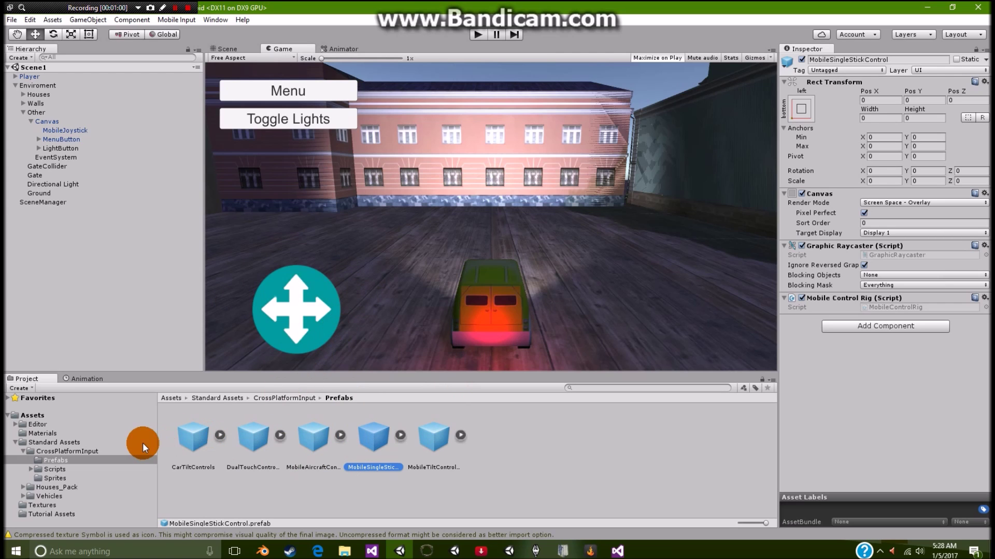
pyautogui.click(17, 443)
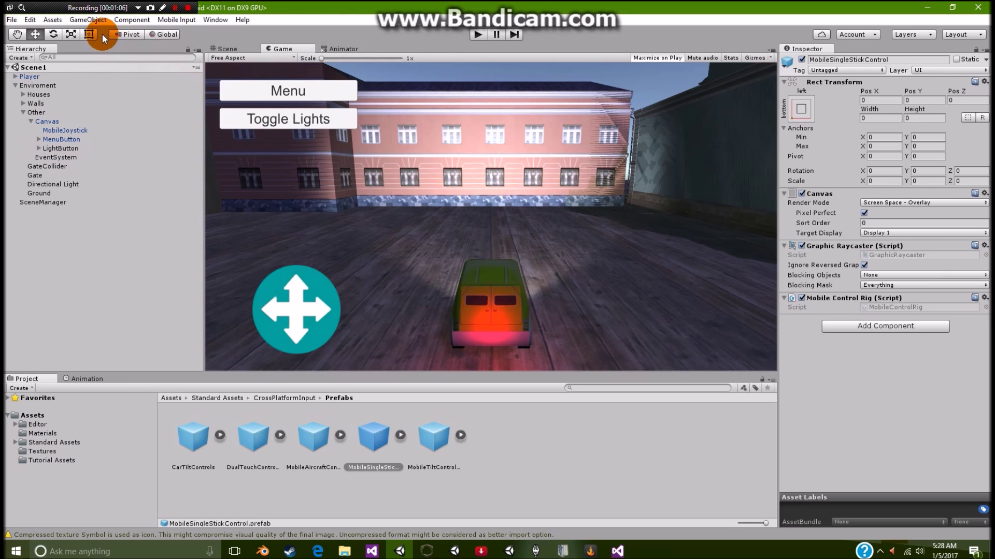
# Step: Choose Assets > Import Package > CrossPlatformInput to open its import dialog
pyautogui.click(102, 20)
pyautogui.moveTo(172, 19)
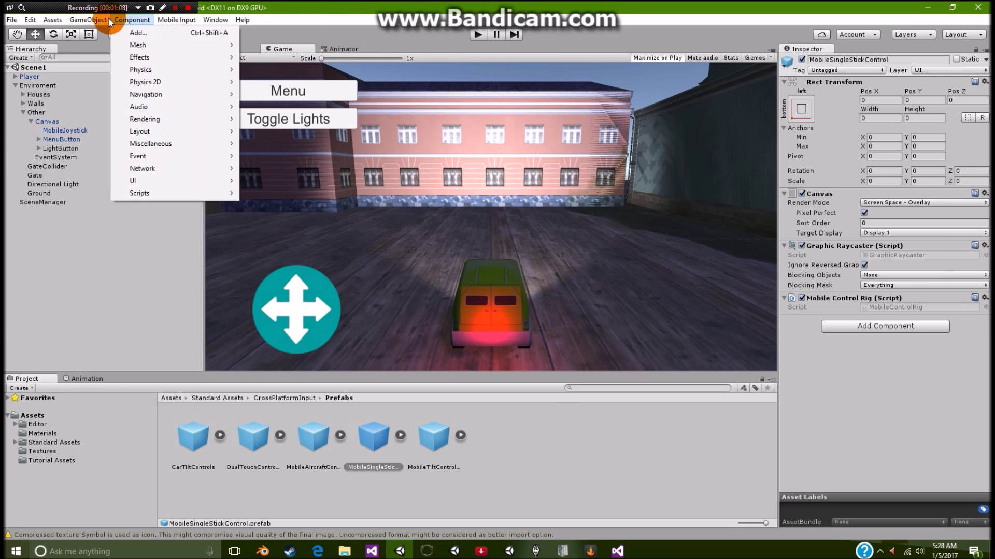
pyautogui.moveTo(58, 21)
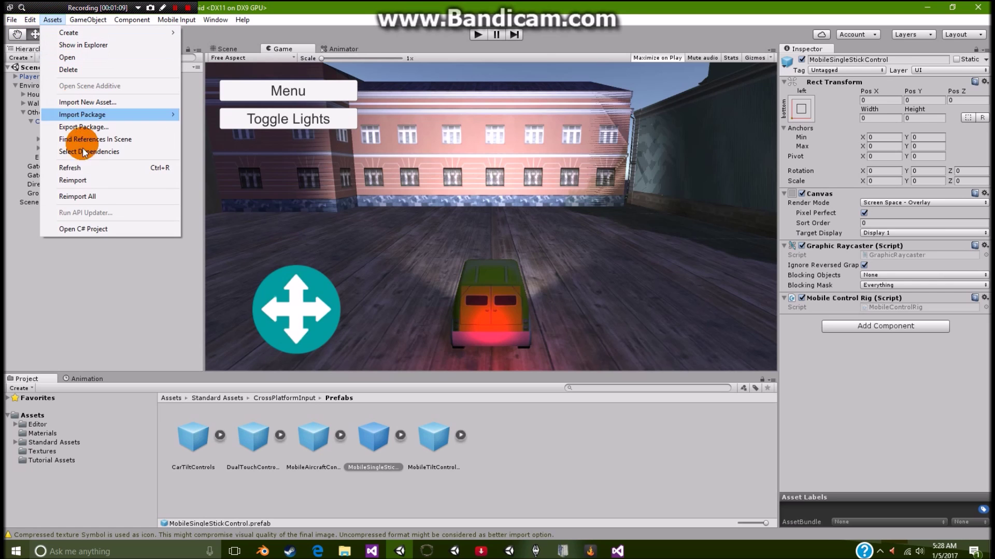
pyautogui.moveTo(156, 114)
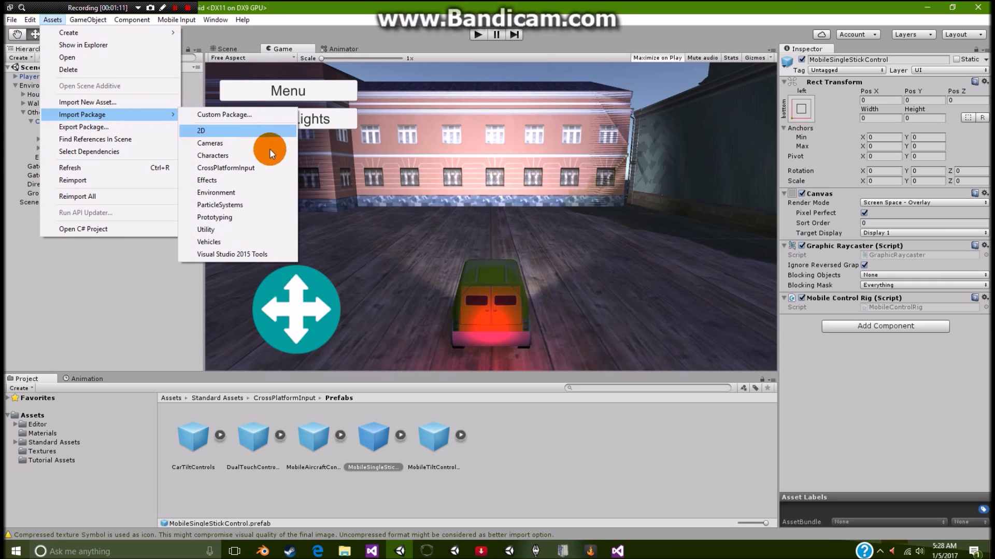
pyautogui.click(238, 169)
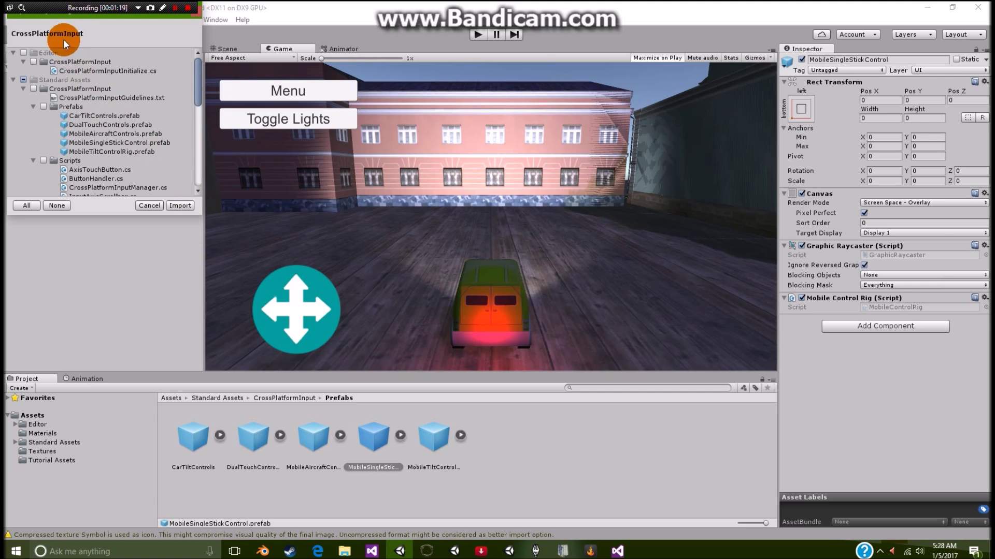
# Step: Uncheck Editor/CrossPlatformInput and scroll through the Standard Assets/CrossPlatformInput file list
pyautogui.click(32, 60)
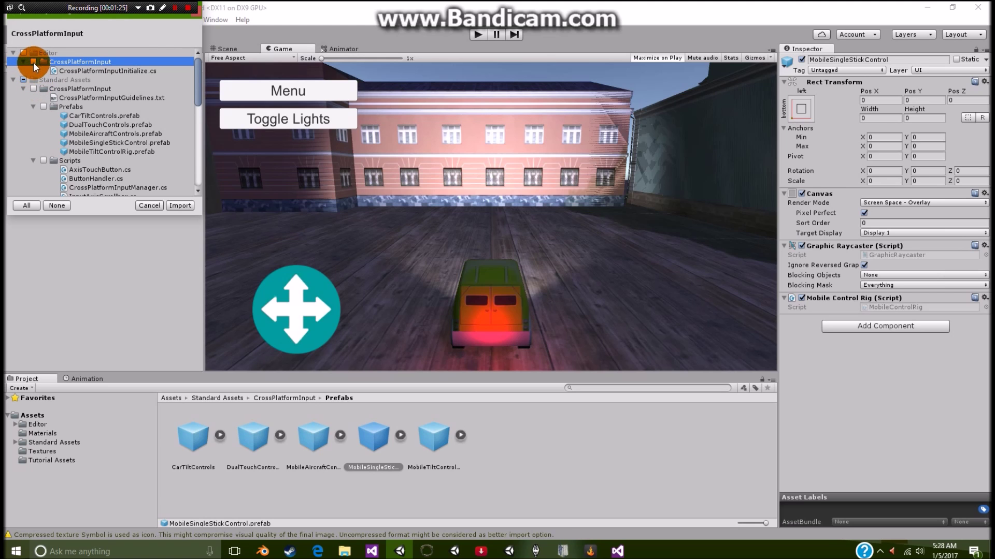
pyautogui.click(32, 90)
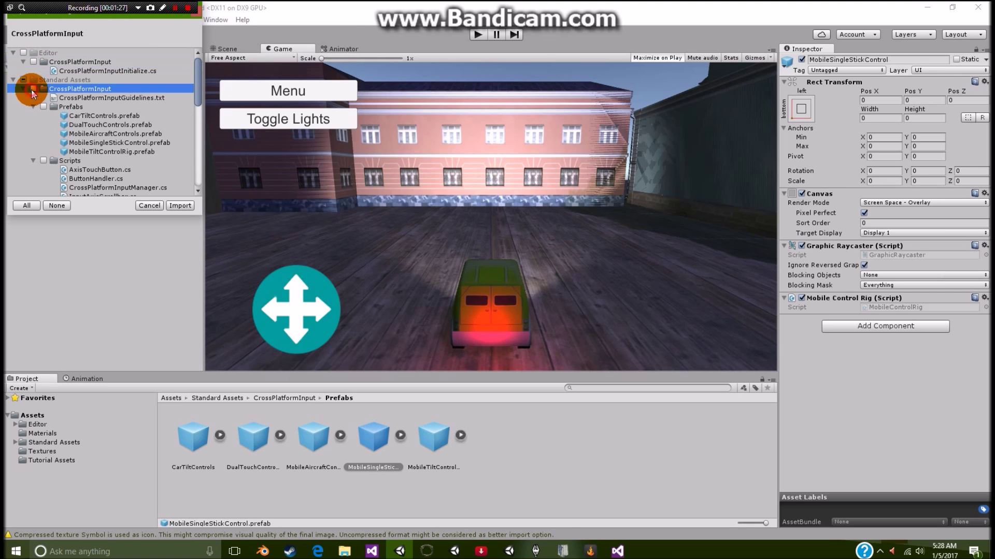
pyautogui.scroll(-3, 45, 100)
pyautogui.scroll(-8, 45, 119)
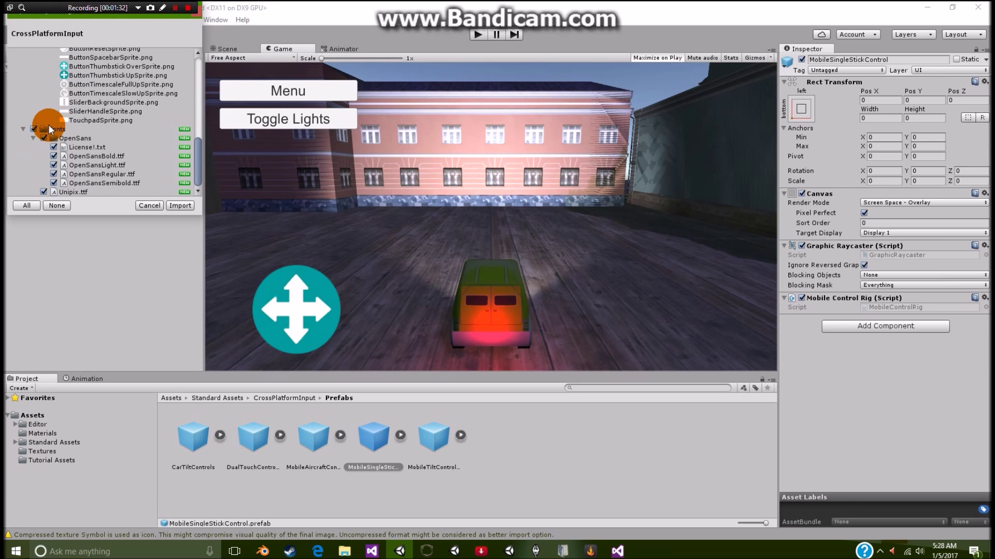
pyautogui.scroll(10, 67, 148)
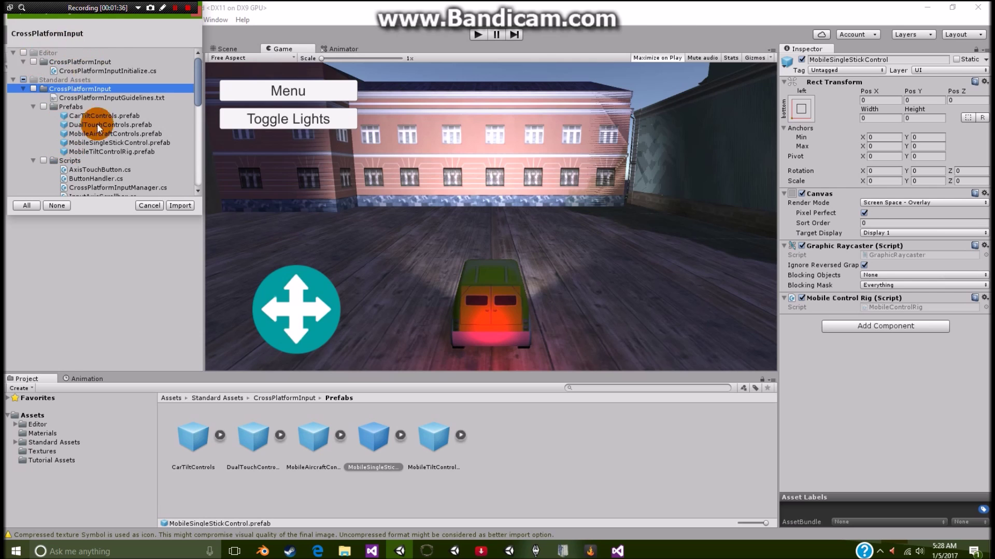
pyautogui.scroll(-5, 66, 136)
pyautogui.scroll(-4, 68, 149)
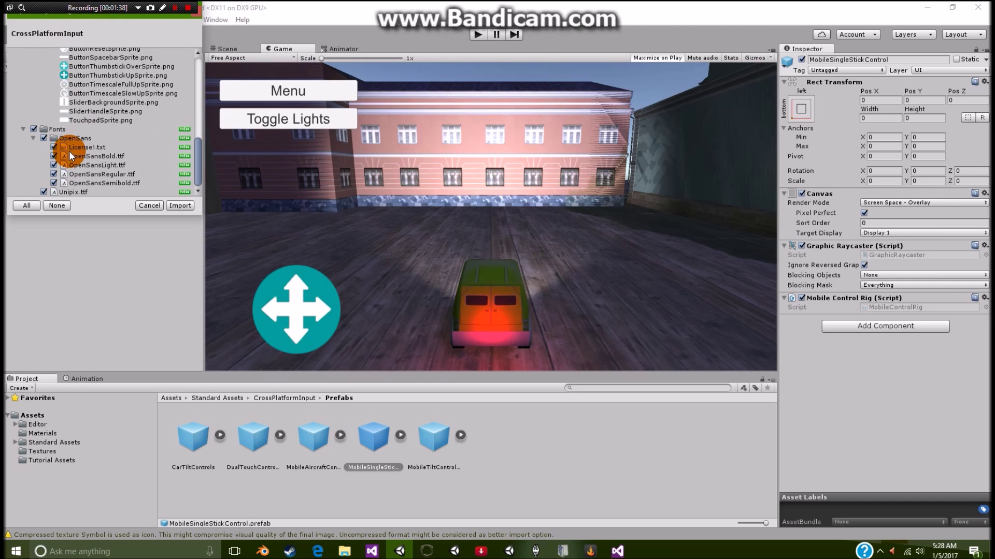
pyautogui.scroll(9, 70, 150)
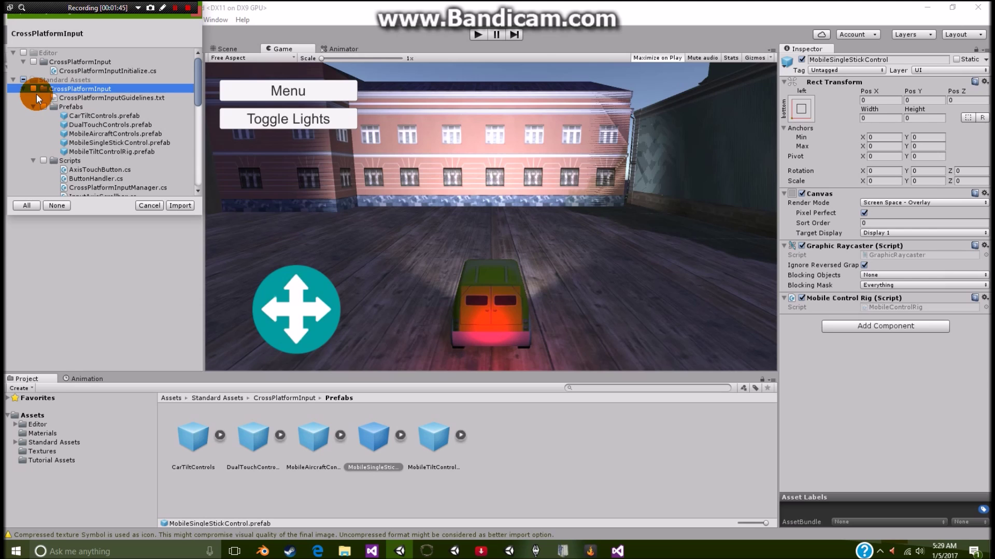
# Step: Dismiss the import, inspect MobileJoystick, MenuButton and LightButton, then open LightControl.cs from Tutorial Assets
pyautogui.click(198, 16)
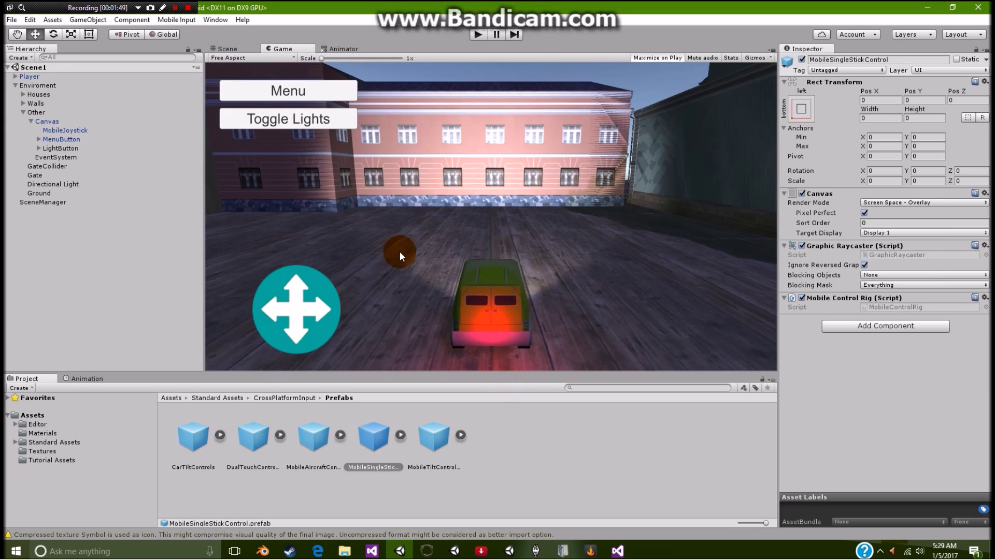
pyautogui.click(49, 131)
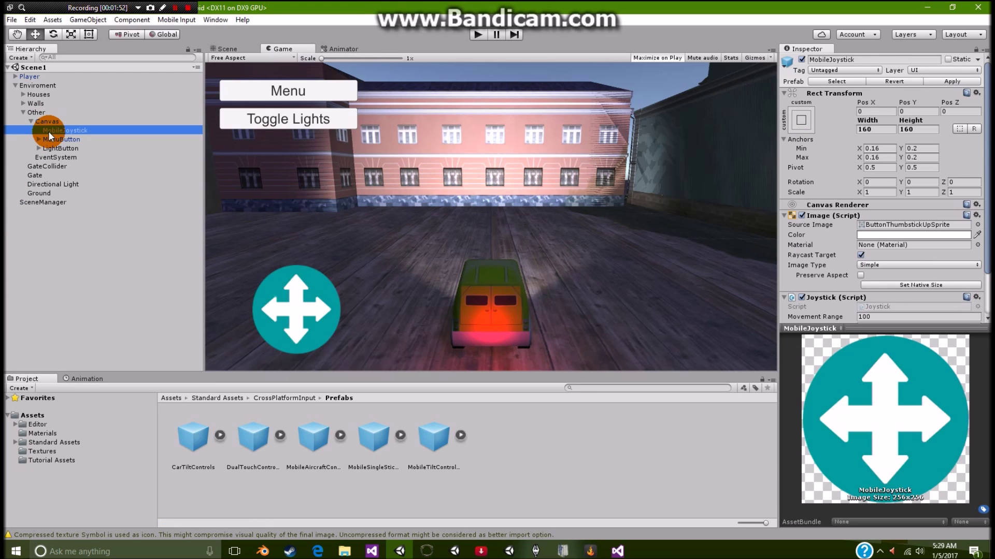
pyautogui.click(58, 140)
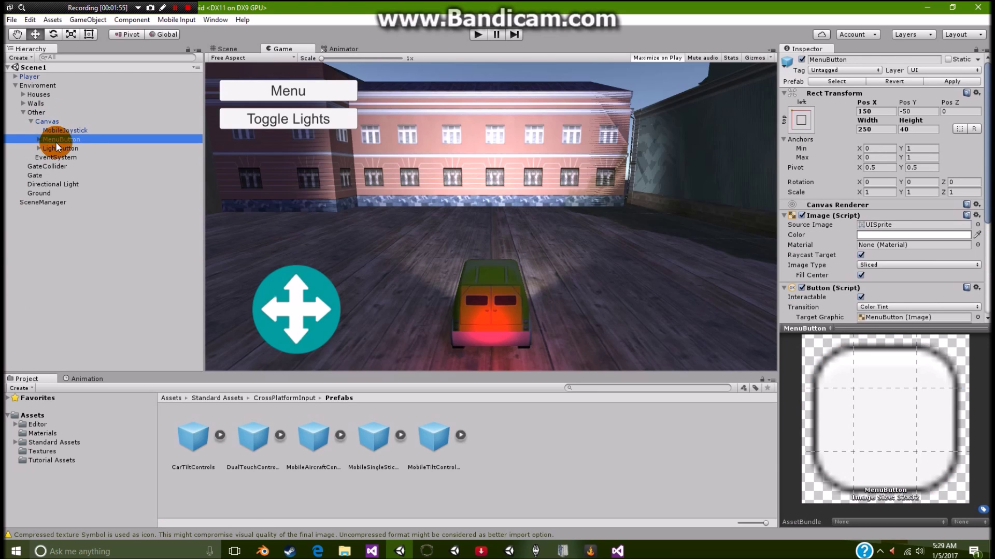
pyautogui.click(73, 148)
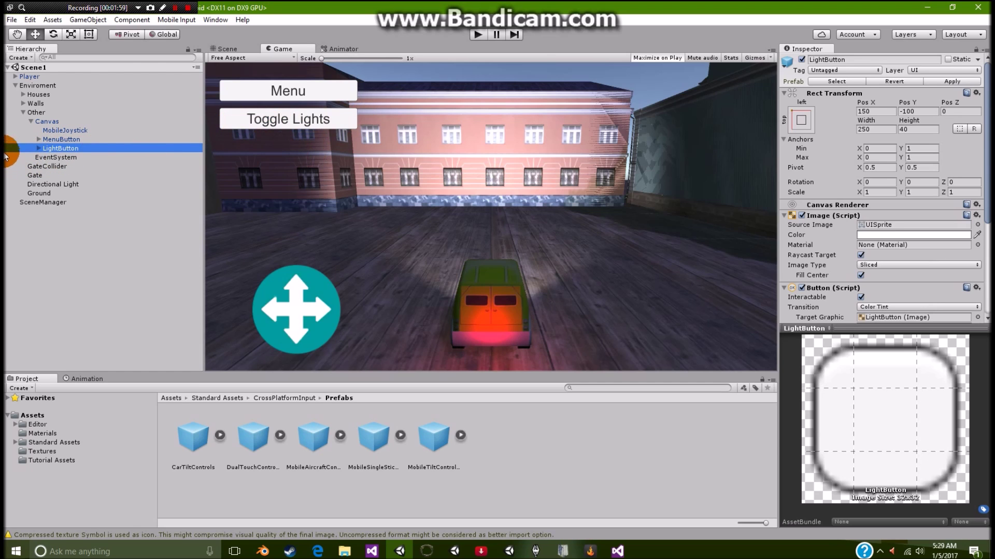
pyautogui.scroll(-5, 856, 206)
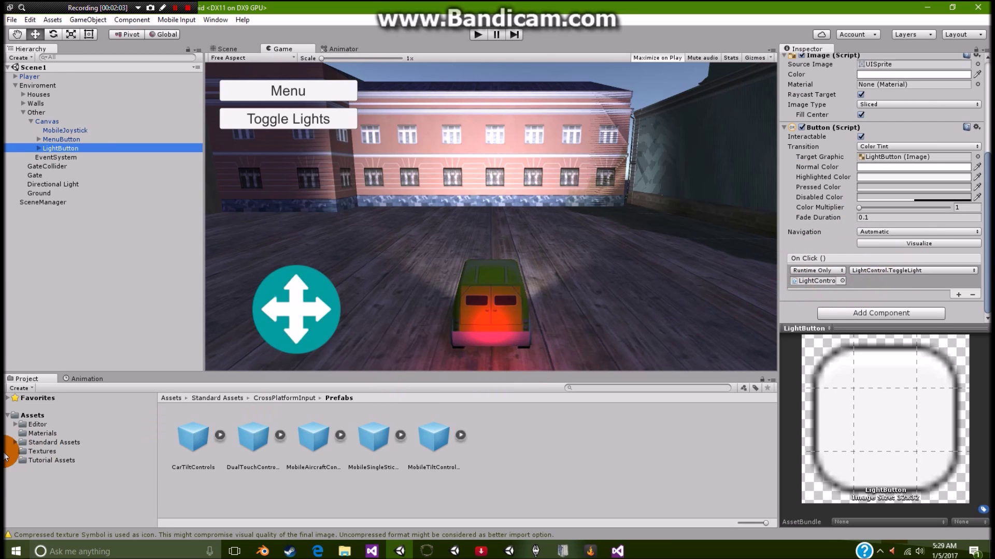
pyautogui.click(77, 461)
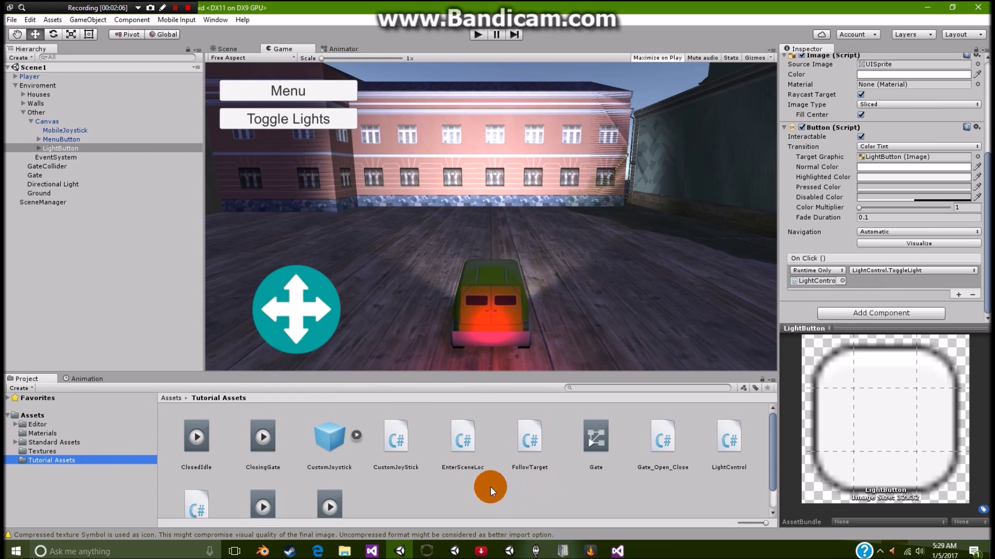
pyautogui.doubleClick(729, 435)
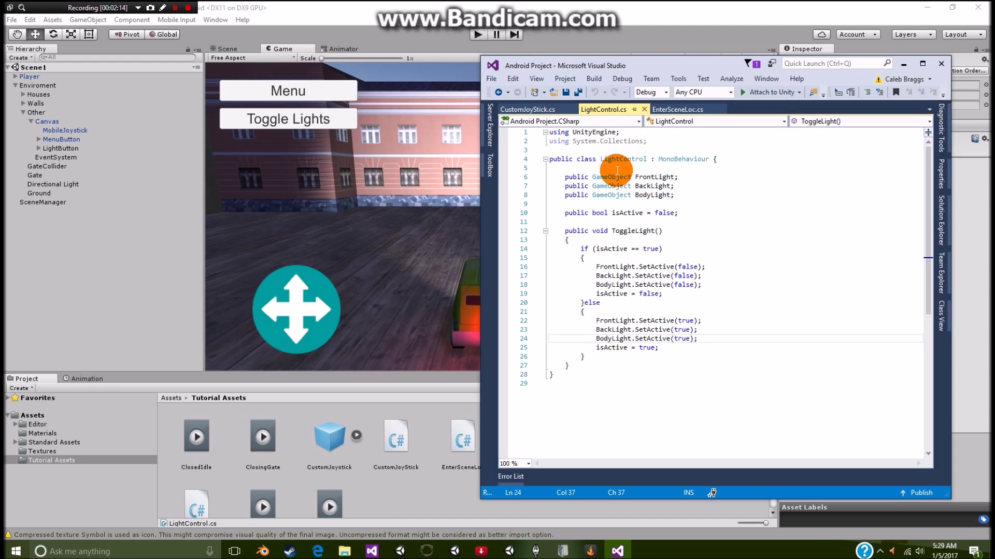
# Step: Read LightControl's code and highlight the ToggleLight method's references, then switch back to Unity
pyautogui.moveTo(612, 182)
pyautogui.moveTo(664, 180)
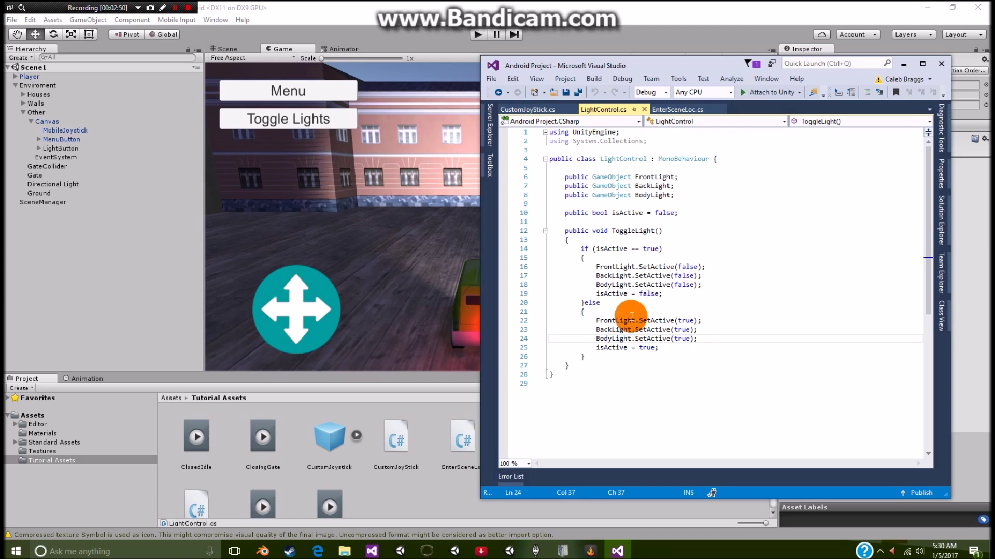
pyautogui.click(575, 231)
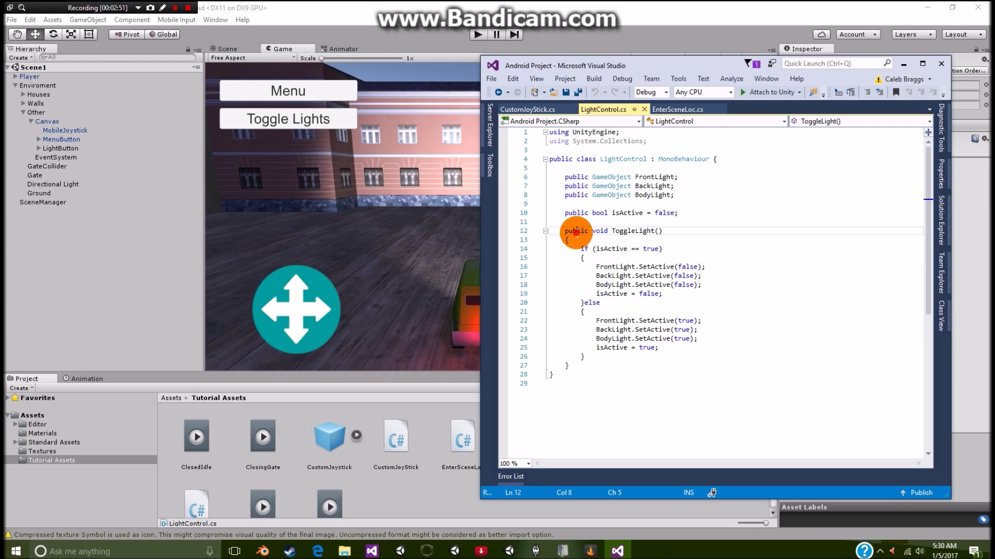
pyautogui.click(638, 230)
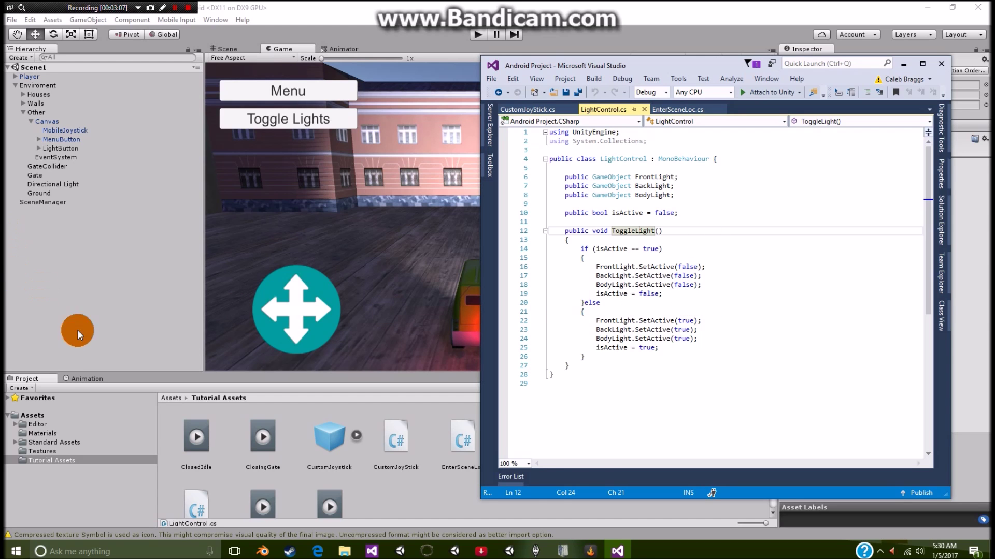
pyautogui.click(98, 293)
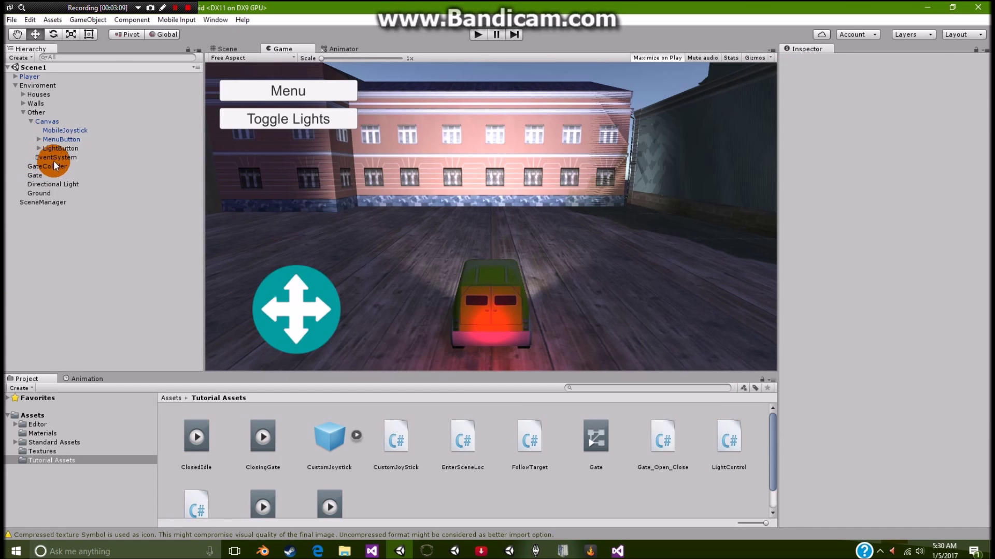
# Step: Select GateCollider, zoom the Scene view onto the gate, then open Gate_Open_Close.cs
pyautogui.click(30, 122)
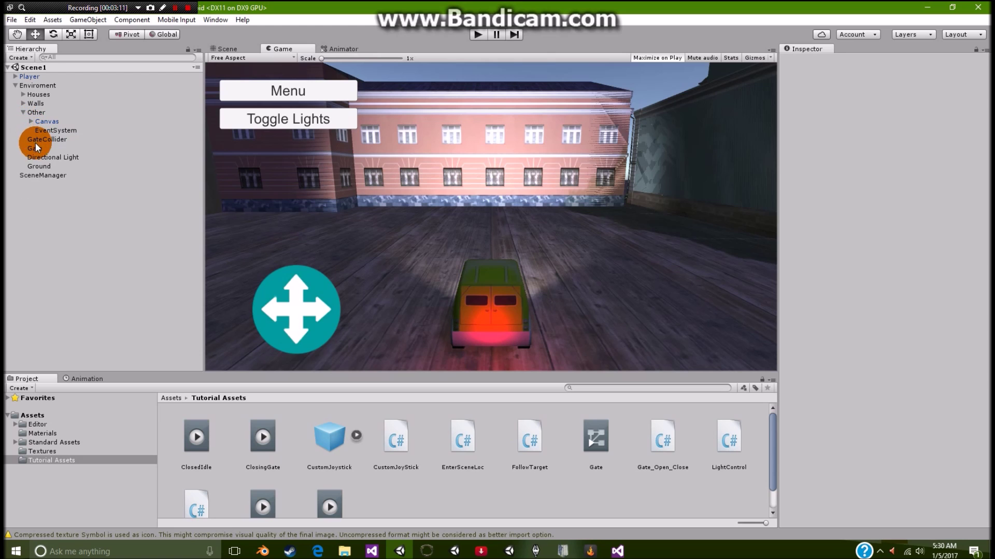
pyautogui.click(36, 141)
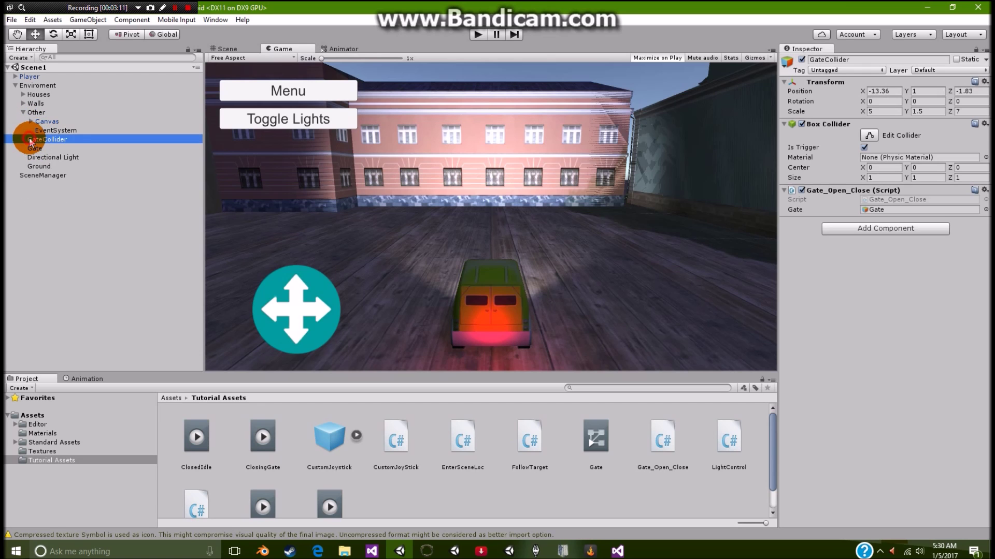
pyautogui.click(229, 48)
pyautogui.moveTo(569, 171); pyautogui.dragTo(581, 262, button='middle')
pyautogui.scroll(6, 581, 261)
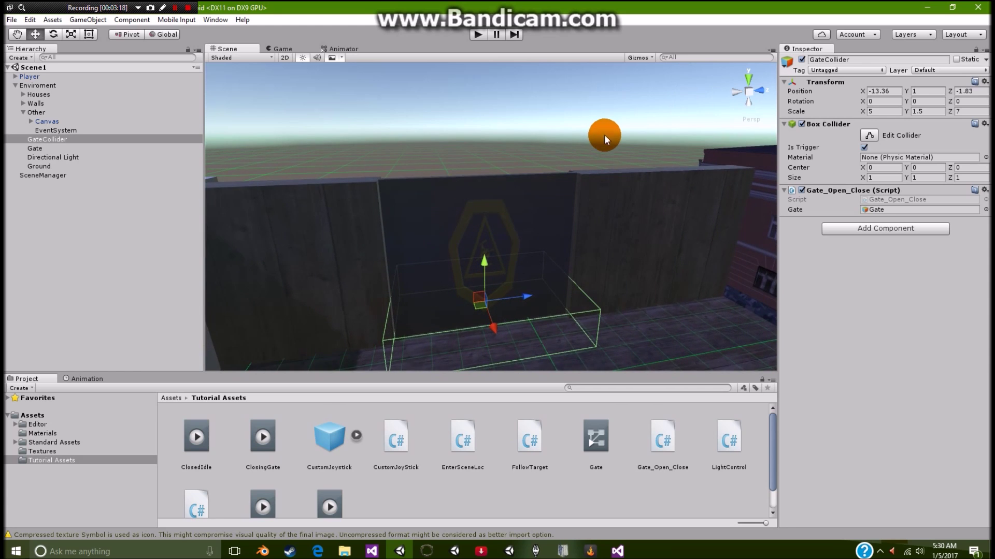
pyautogui.scroll(5, 596, 268)
pyautogui.scroll(-2, 567, 212)
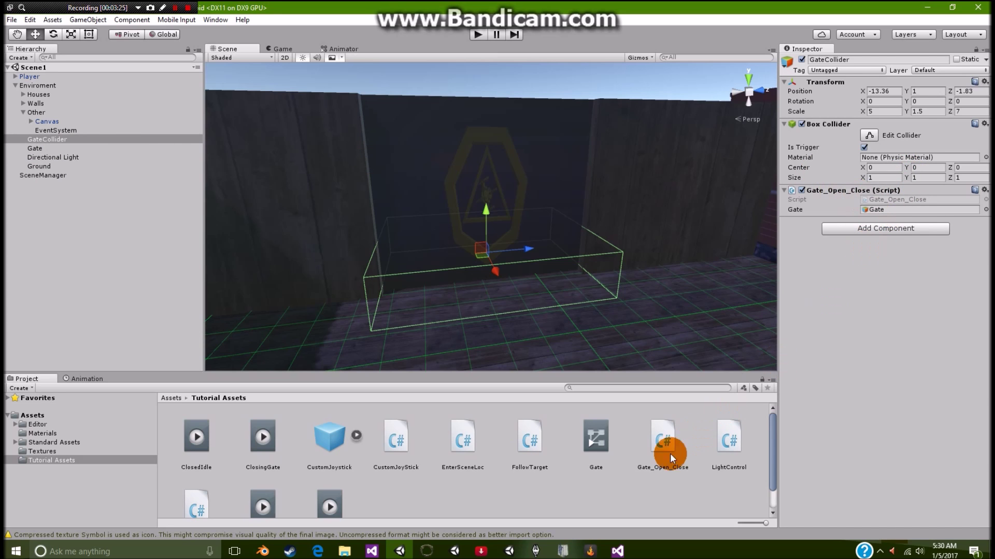
pyautogui.doubleClick(654, 447)
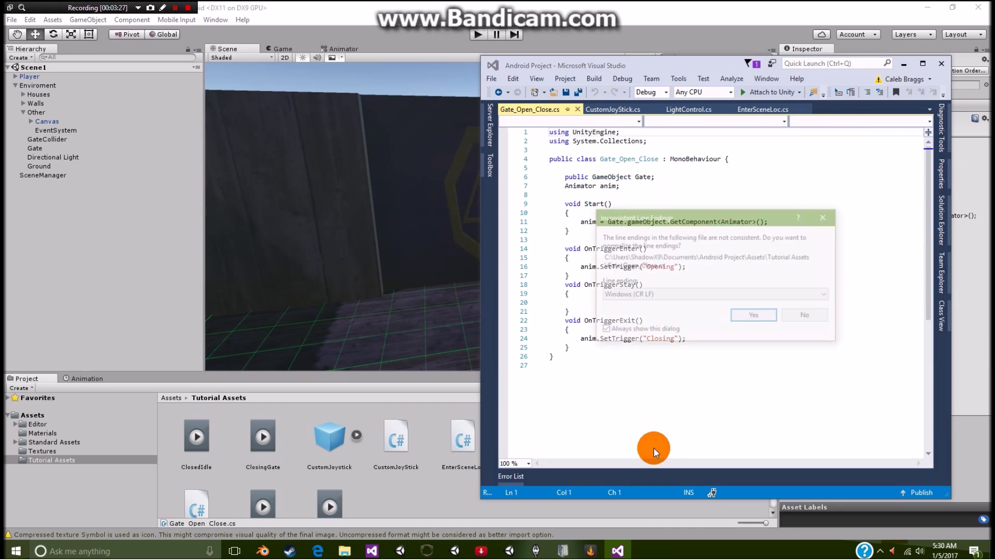
# Step: Accept consistent line endings for Gate_Open_Close.cs, review its trigger code, and return to Unity
pyautogui.click(765, 314)
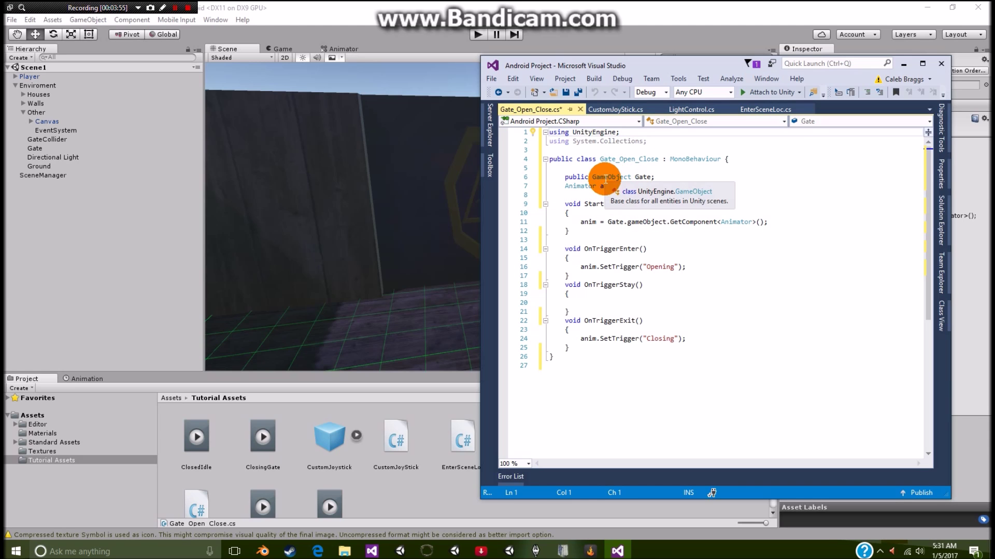
pyautogui.click(207, 214)
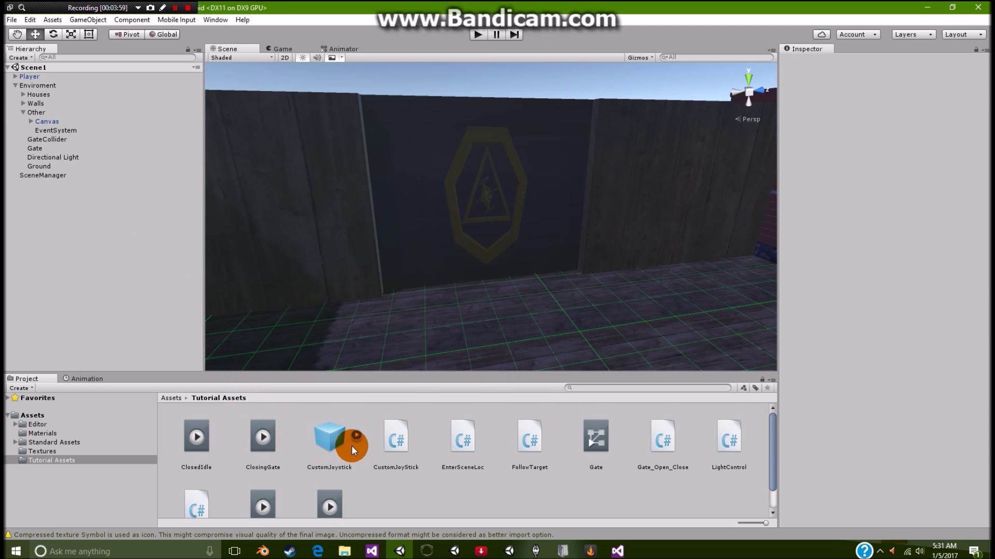
# Step: Open the Gate animator controller's graph and pan it to reveal the Exit state
pyautogui.scroll(-1, 351, 445)
pyautogui.scroll(1, 570, 479)
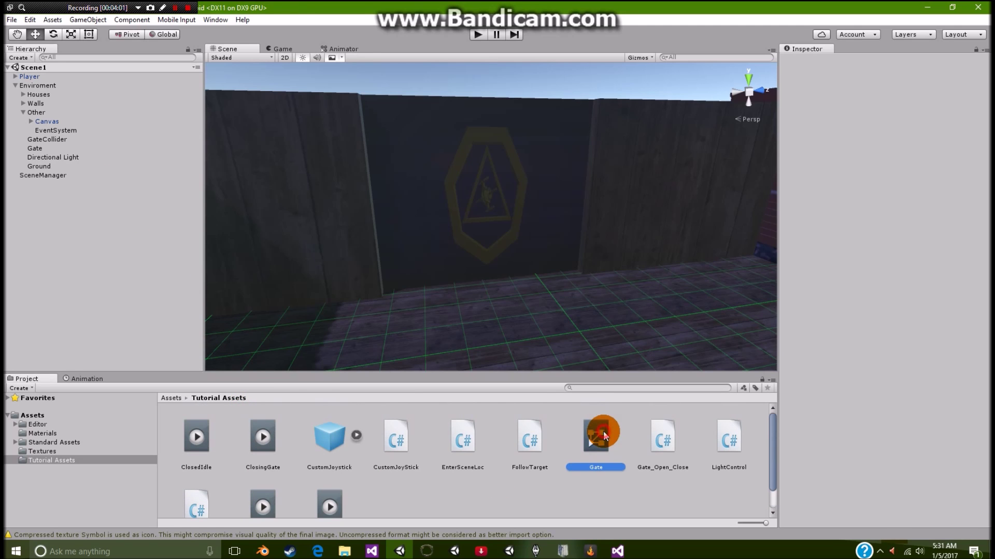
pyautogui.click(325, 46)
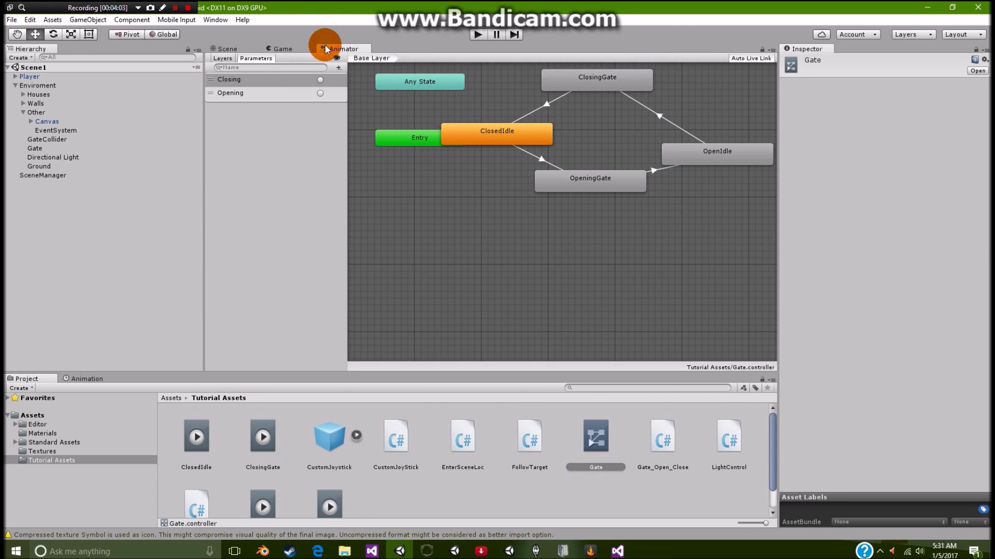
pyautogui.moveTo(568, 246); pyautogui.dragTo(479, 344, button='middle')
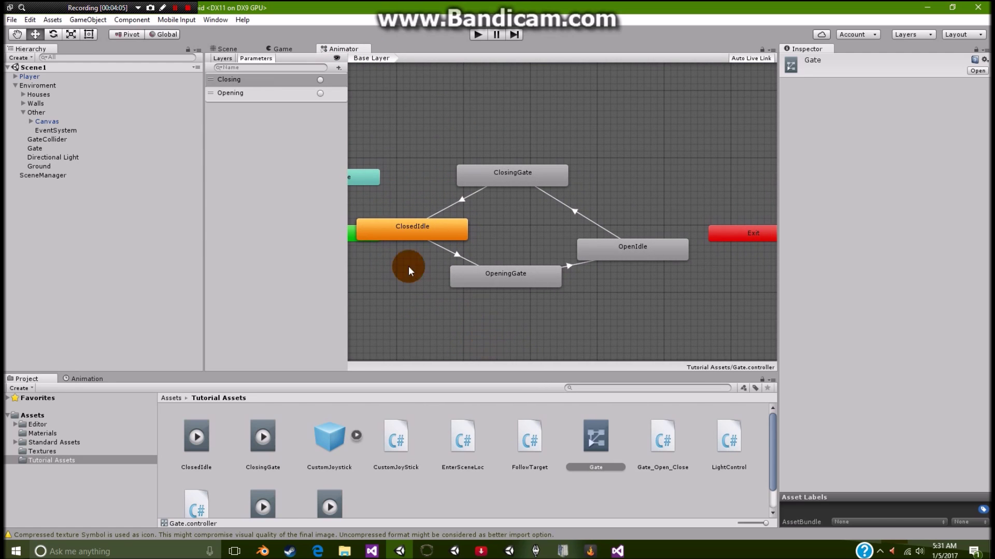
# Step: Rearrange ClosedIdle, OpeningGate, OpenIdle and ClosingGate into a neater diamond layout
pyautogui.click(415, 227)
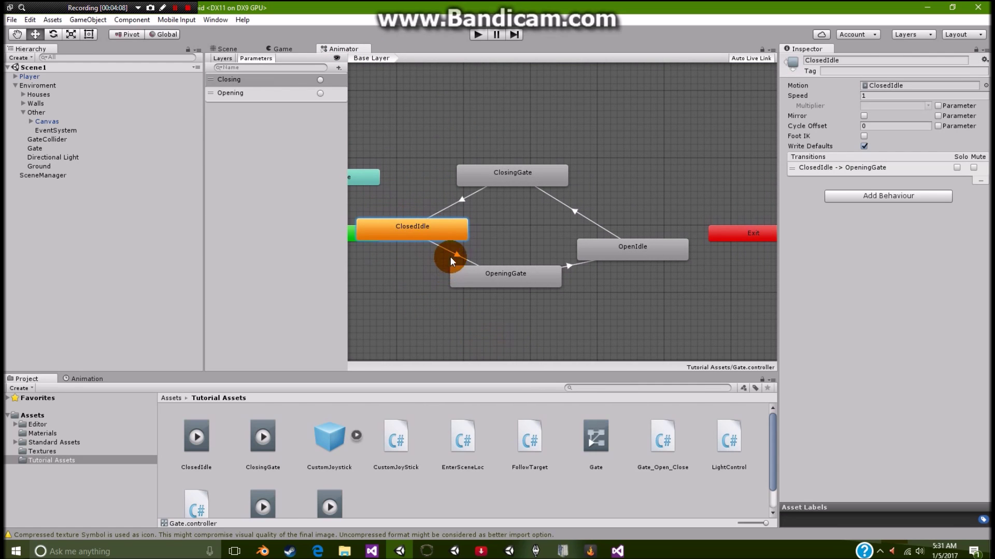
pyautogui.moveTo(512, 273)
pyautogui.mouseDown()
pyautogui.moveTo(525, 289)
pyautogui.moveTo(505, 288)
pyautogui.mouseUp()
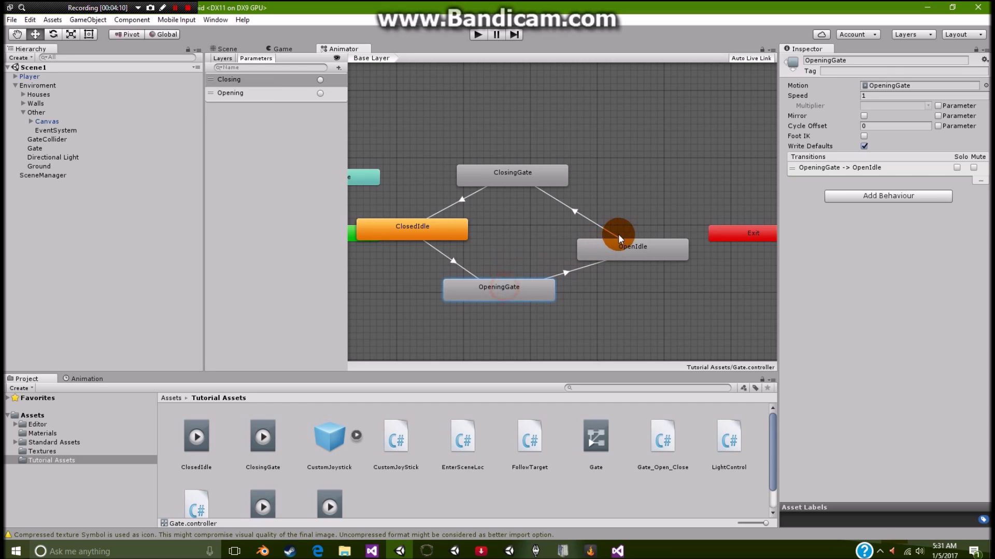
pyautogui.click(629, 247)
pyautogui.moveTo(630, 248); pyautogui.dragTo(643, 248)
pyautogui.moveTo(535, 192); pyautogui.dragTo(540, 176)
pyautogui.moveTo(410, 226); pyautogui.dragTo(406, 236)
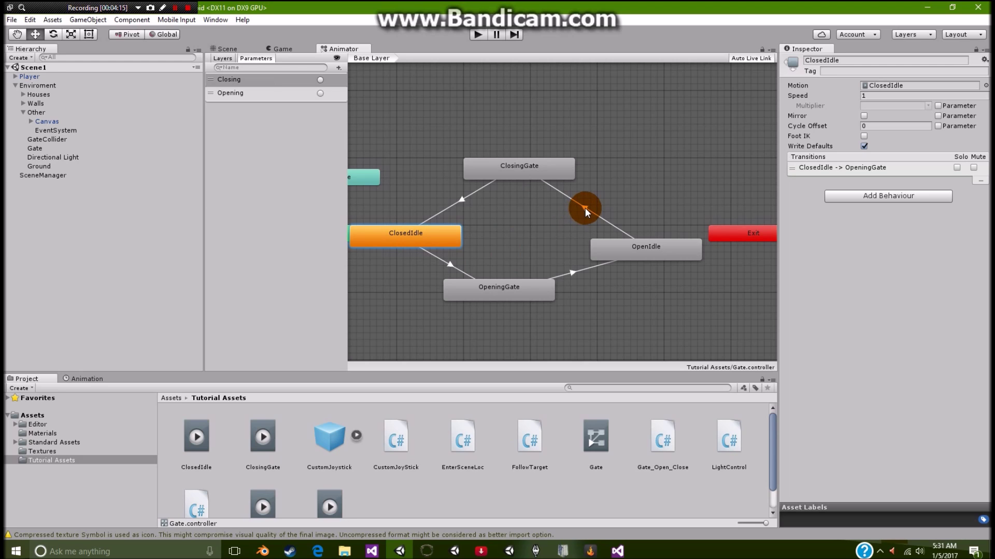
# Step: Review the gate states, then disable Has Exit Time on the OpenIdle-to-ClosingGate transition
pyautogui.click(571, 274)
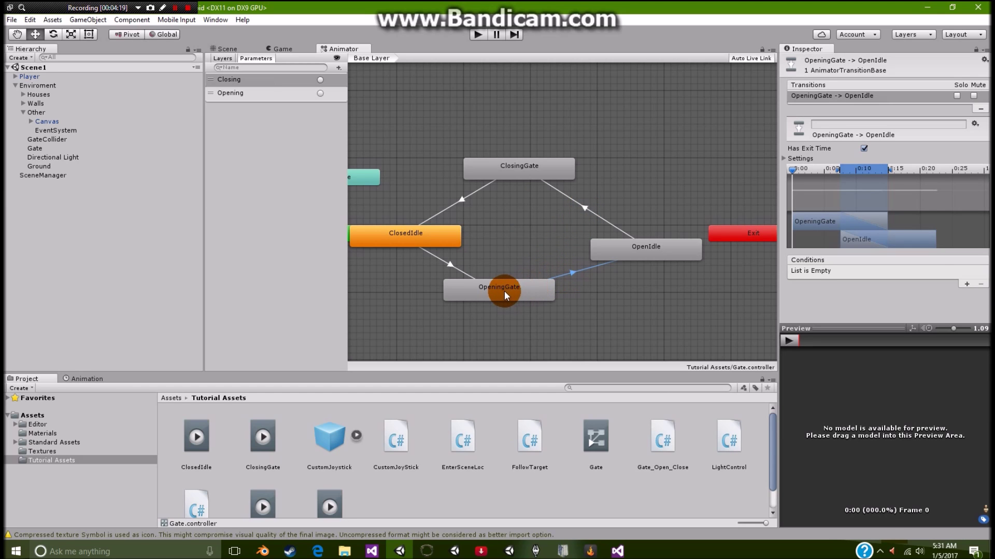
pyautogui.click(507, 287)
pyautogui.click(670, 241)
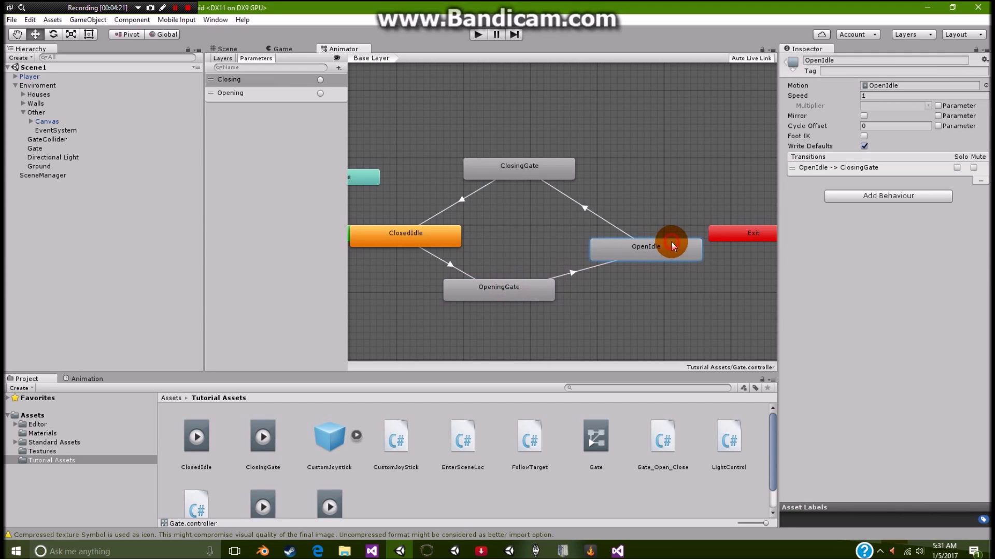
pyautogui.click(513, 169)
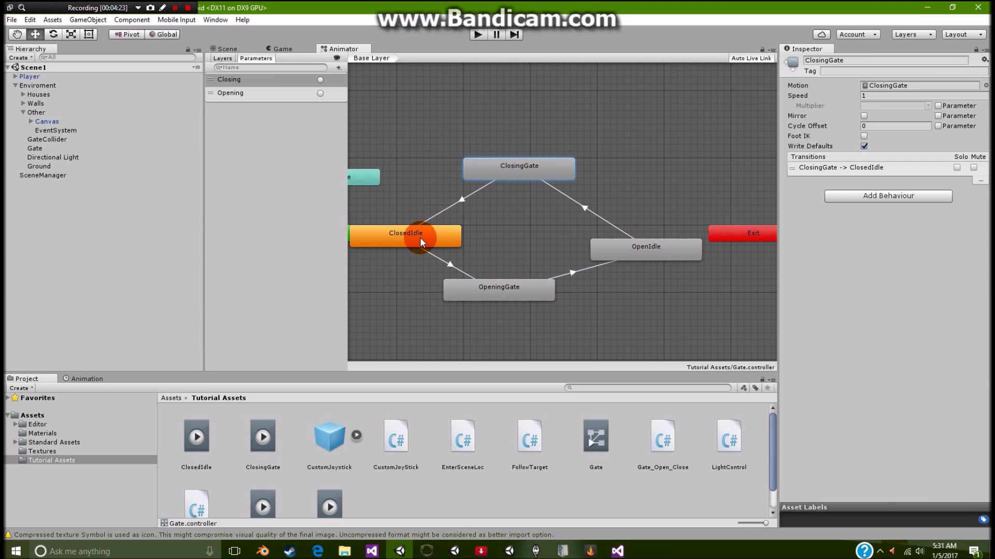
pyautogui.click(421, 241)
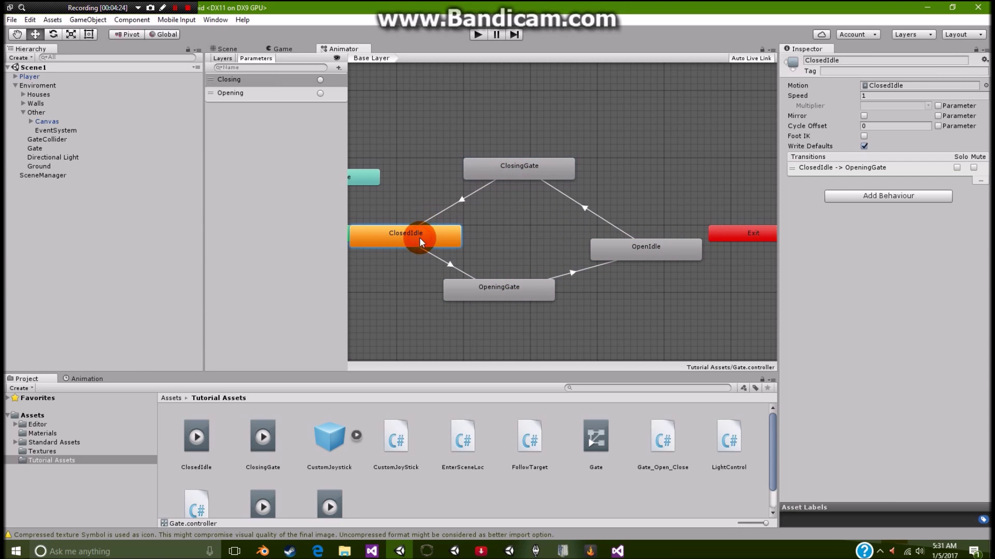
pyautogui.click(592, 211)
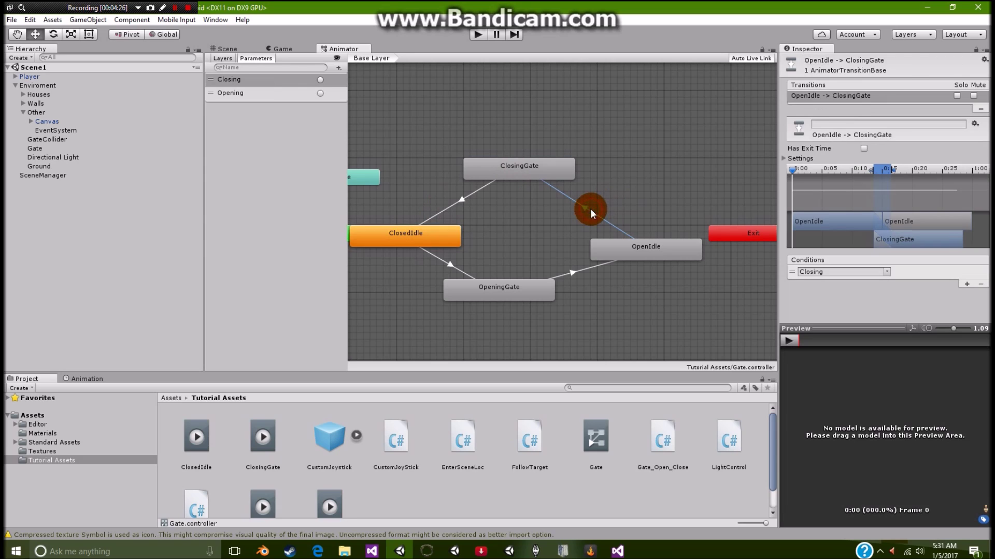
pyautogui.click(863, 149)
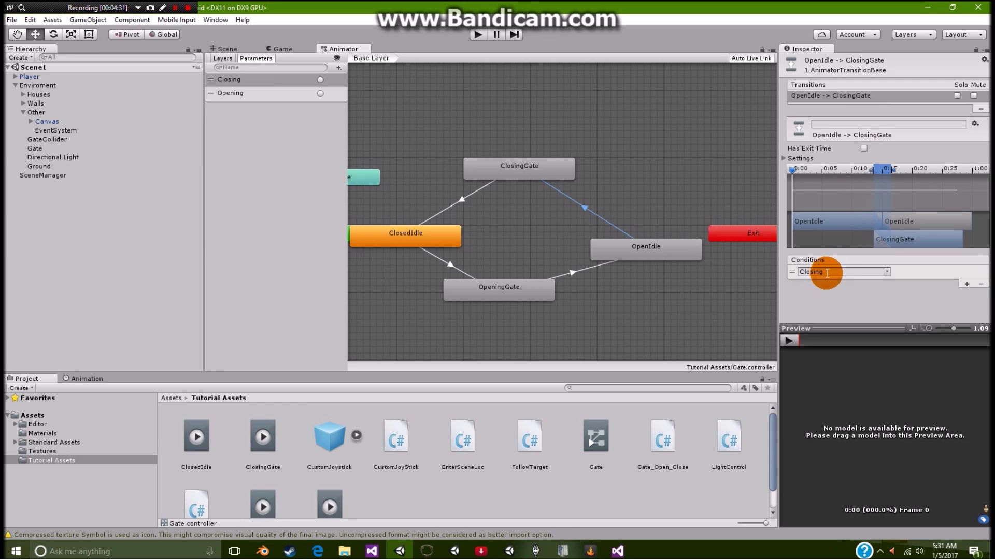
# Step: Check the ClosedIdle-to-OpeningGate transition, Opening trigger and Closing condition, then select the Directional Light
pyautogui.click(435, 244)
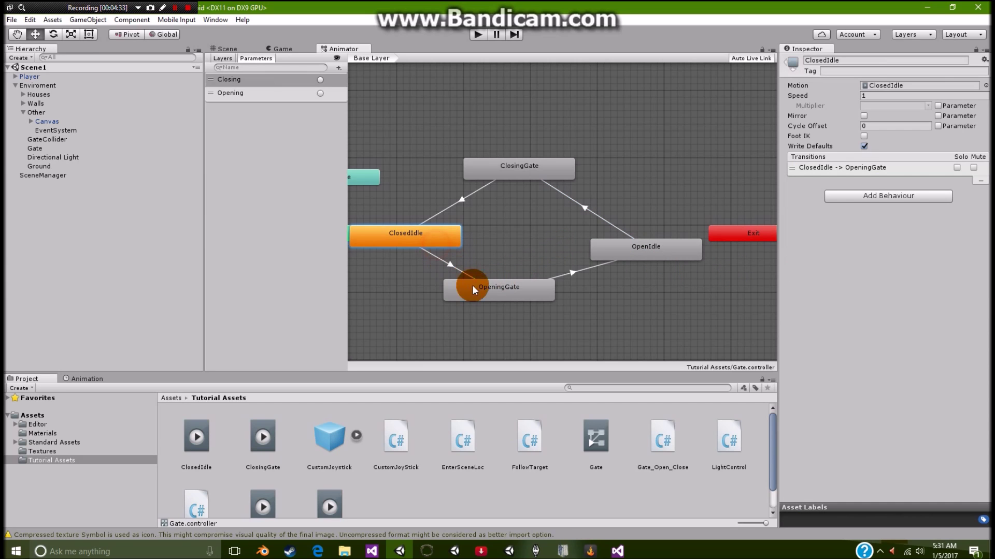
pyautogui.click(452, 263)
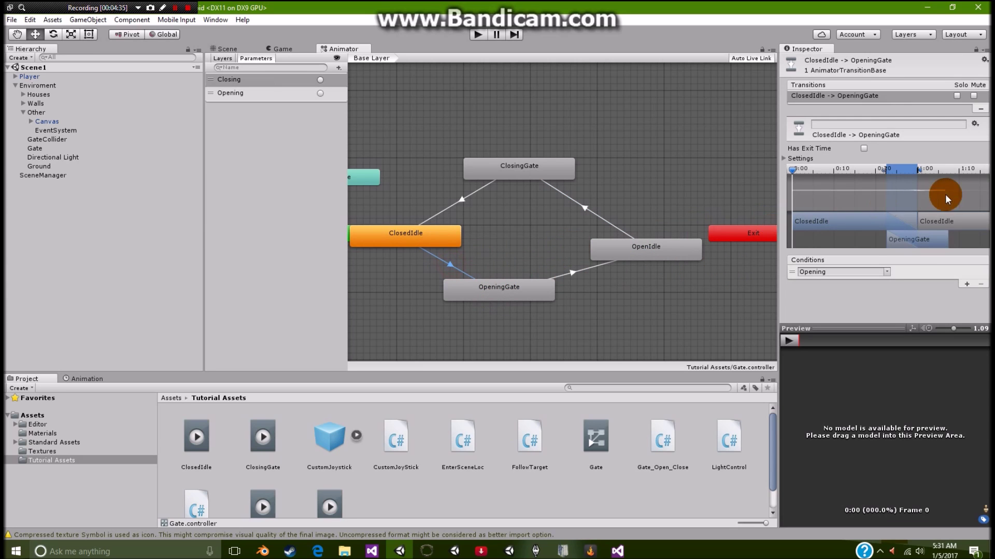
pyautogui.click(227, 92)
pyautogui.click(580, 205)
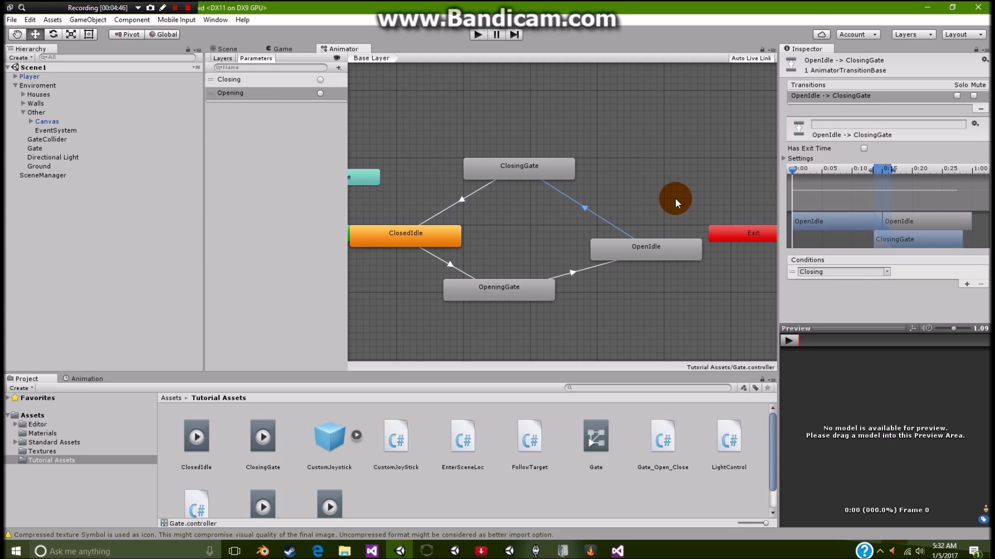
pyautogui.click(477, 286)
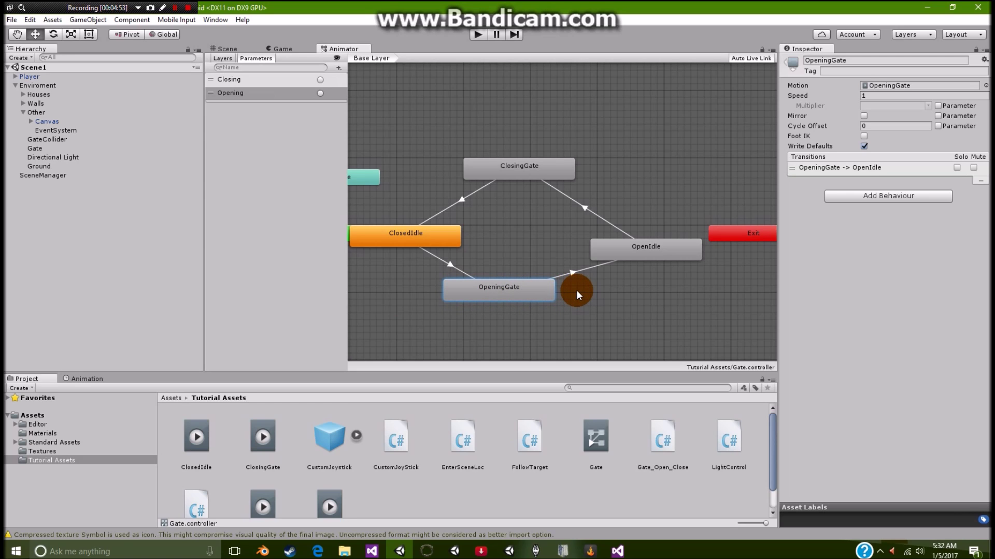
pyautogui.click(644, 249)
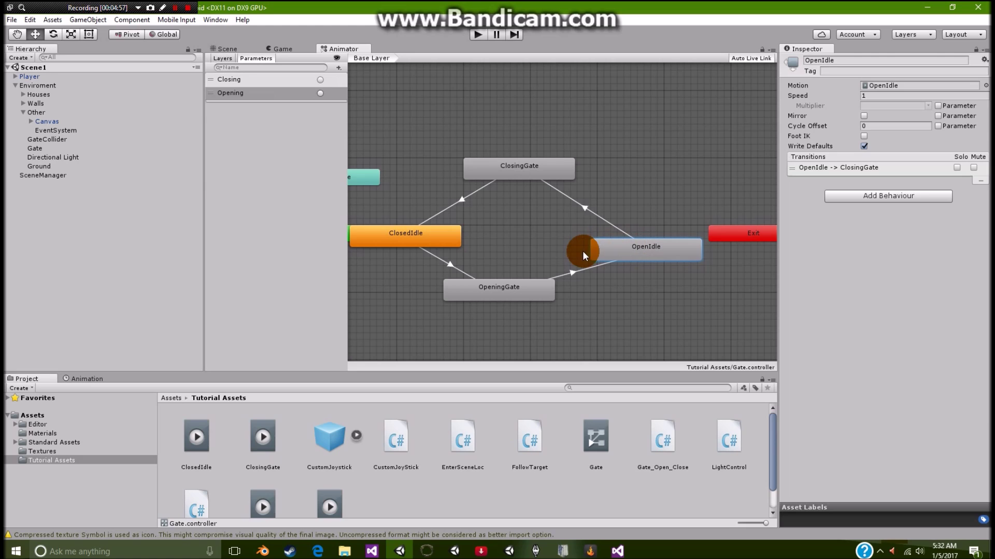
pyautogui.click(583, 207)
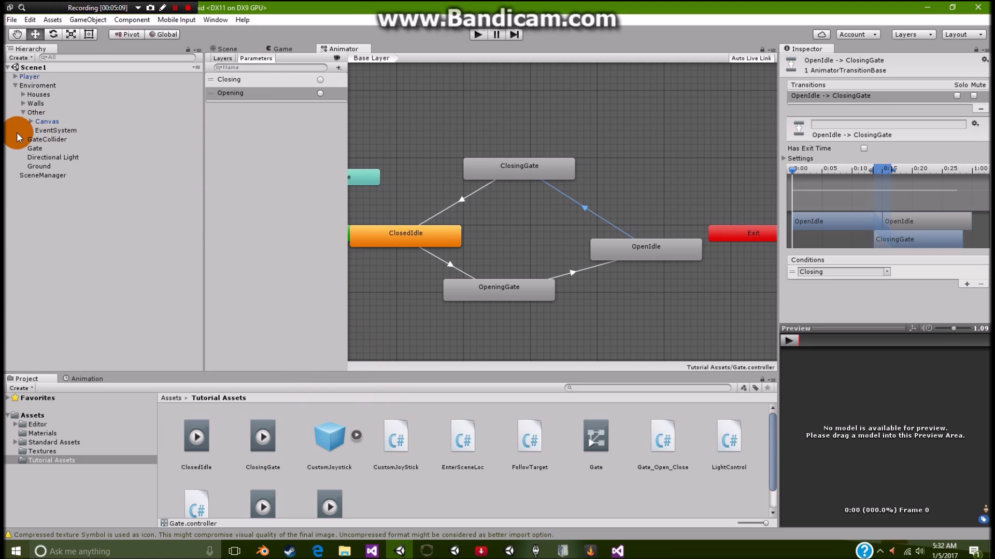
pyautogui.click(39, 157)
# Step: Select Ground, orbit the Scene view to the courtyard wall, then play and steer the van left
pyautogui.click(39, 166)
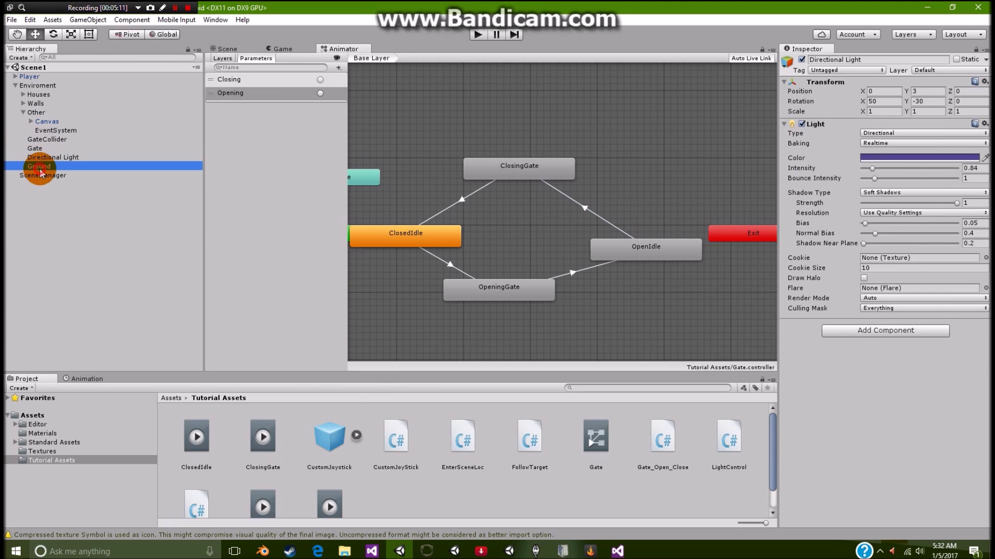
pyautogui.click(224, 48)
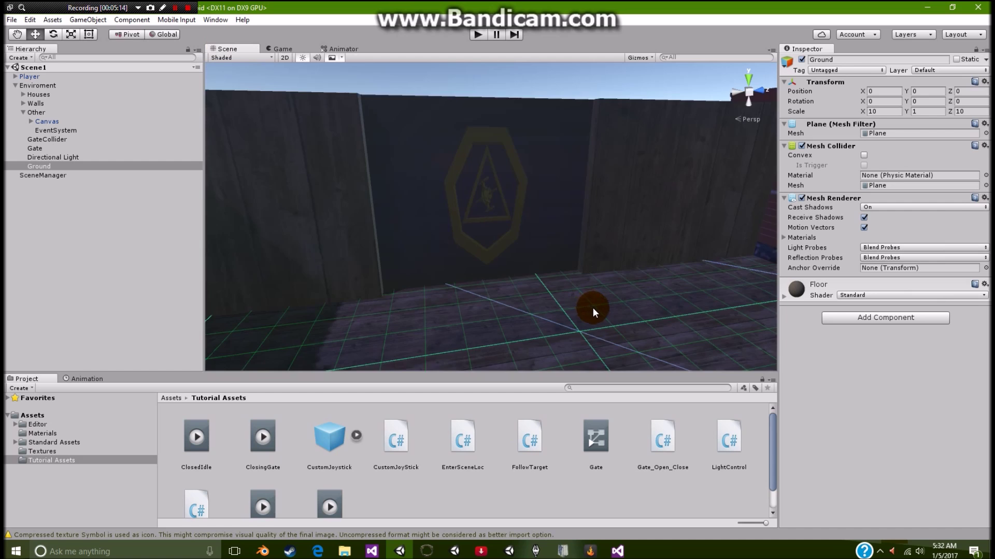
pyautogui.moveTo(603, 297); pyautogui.dragTo(513, 114, button='right')
pyautogui.click(477, 34)
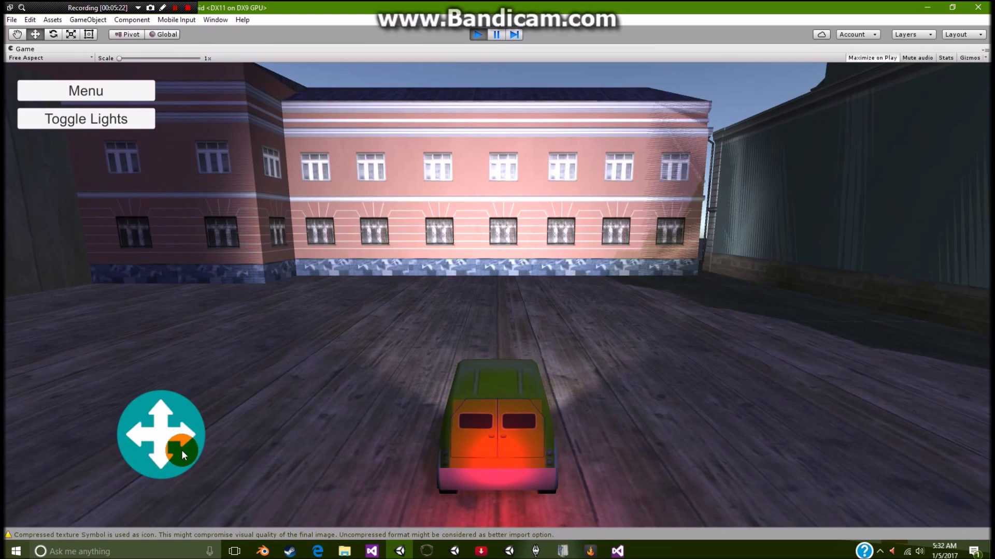
pyautogui.moveTo(181, 450); pyautogui.dragTo(184, 238)
# Step: Switch the van's lights off and back on with the Toggle Lights button
pyautogui.click(101, 116)
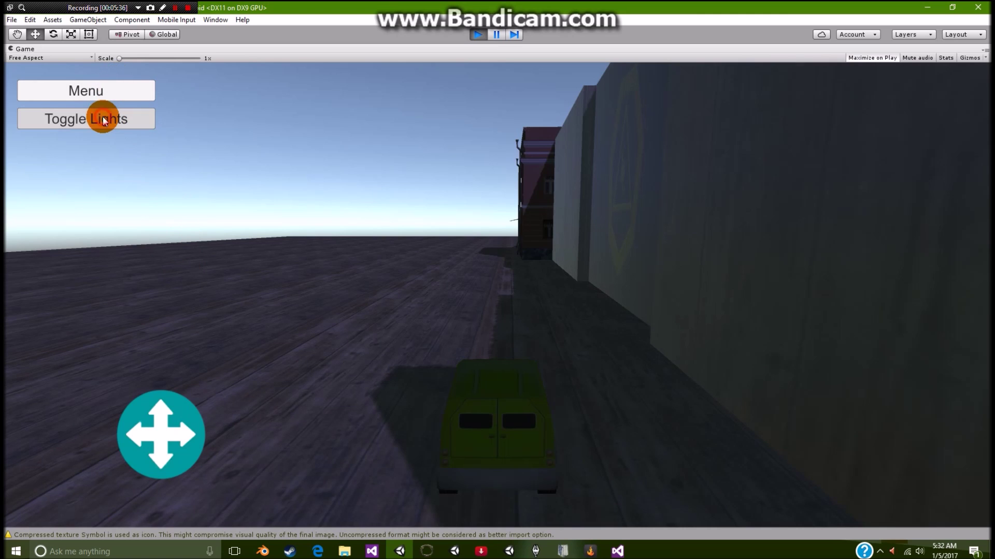
pyautogui.click(92, 129)
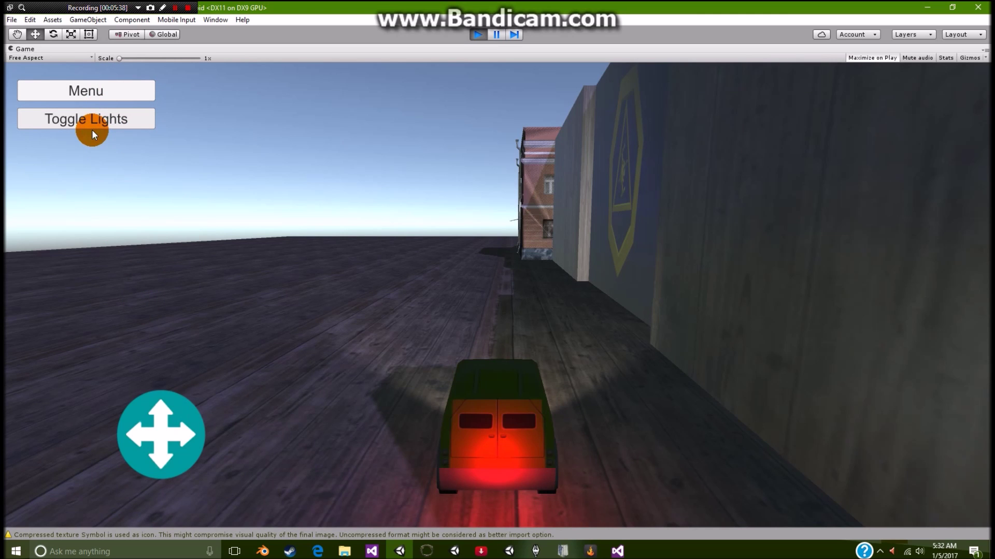